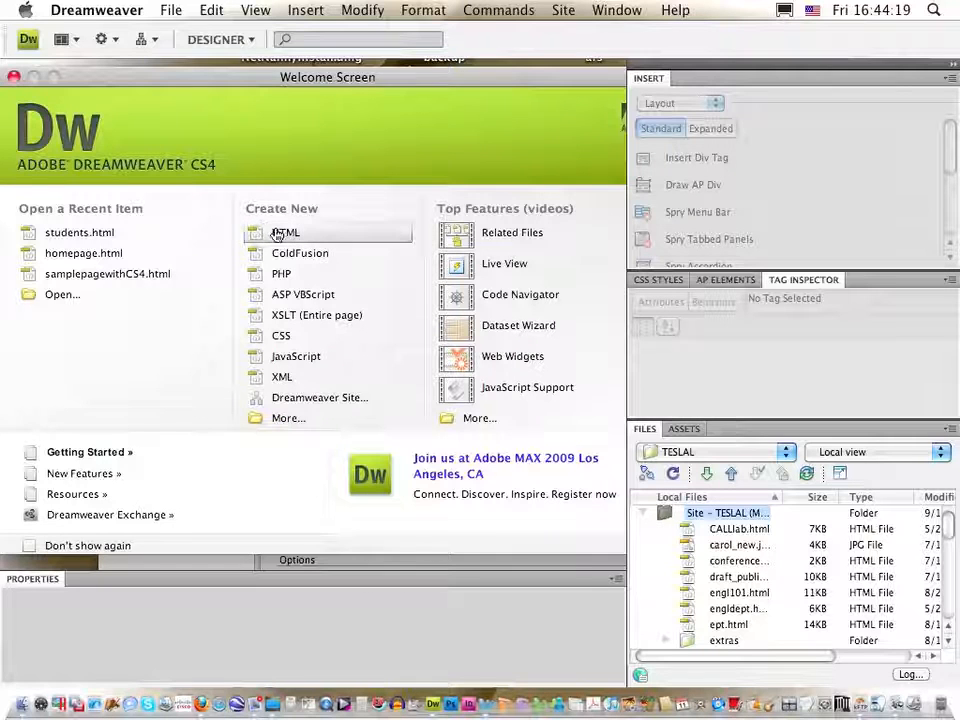
Step: Create a new blank HTML page
left_click(172, 12)
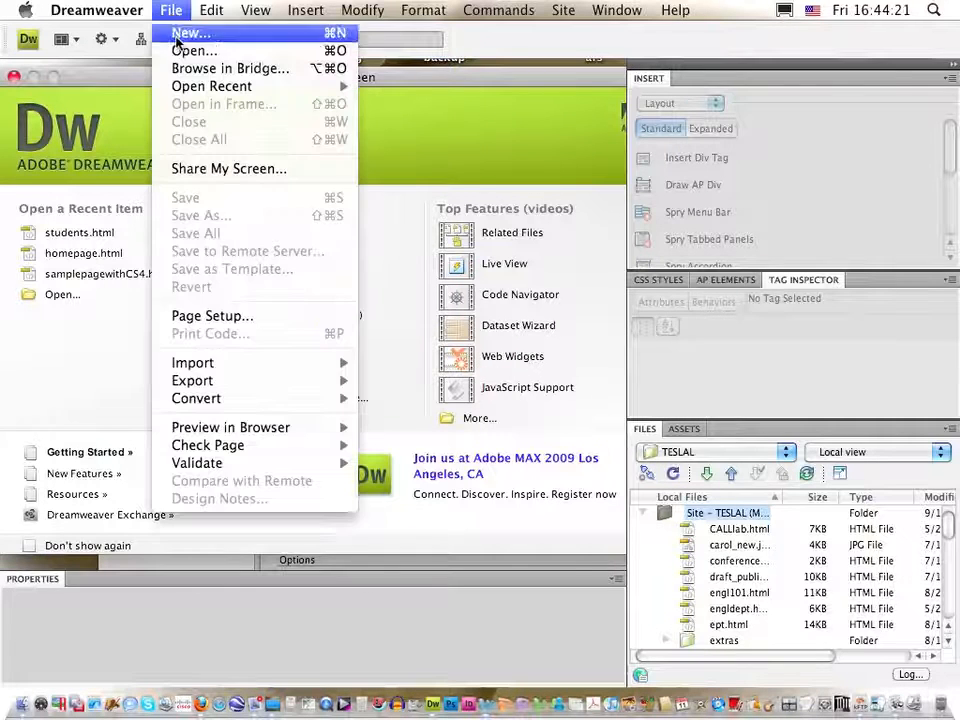
mouse_move(93, 18)
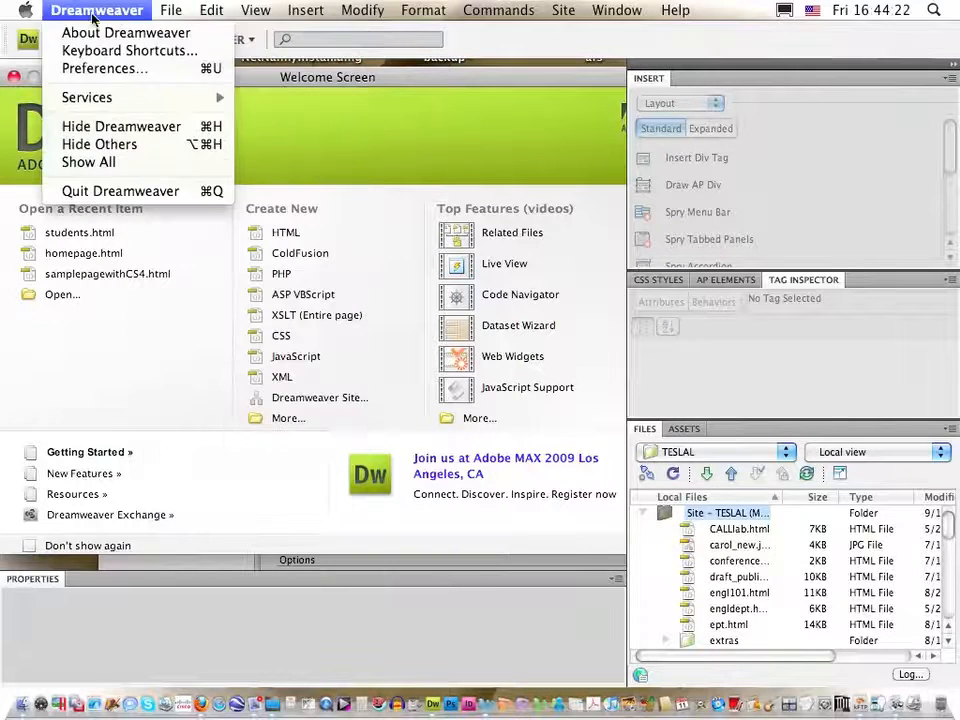
left_click(284, 234)
left_click(285, 238)
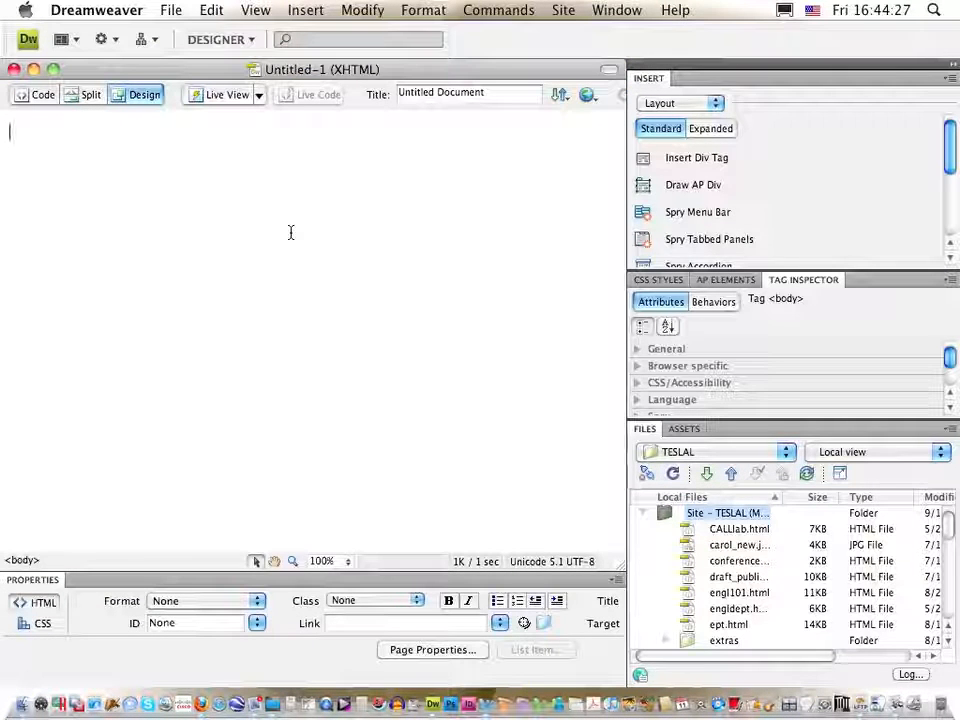
Step: Enter the author's full name and "Iowa State University" as two separate paragraphs on the page
type("Volker")
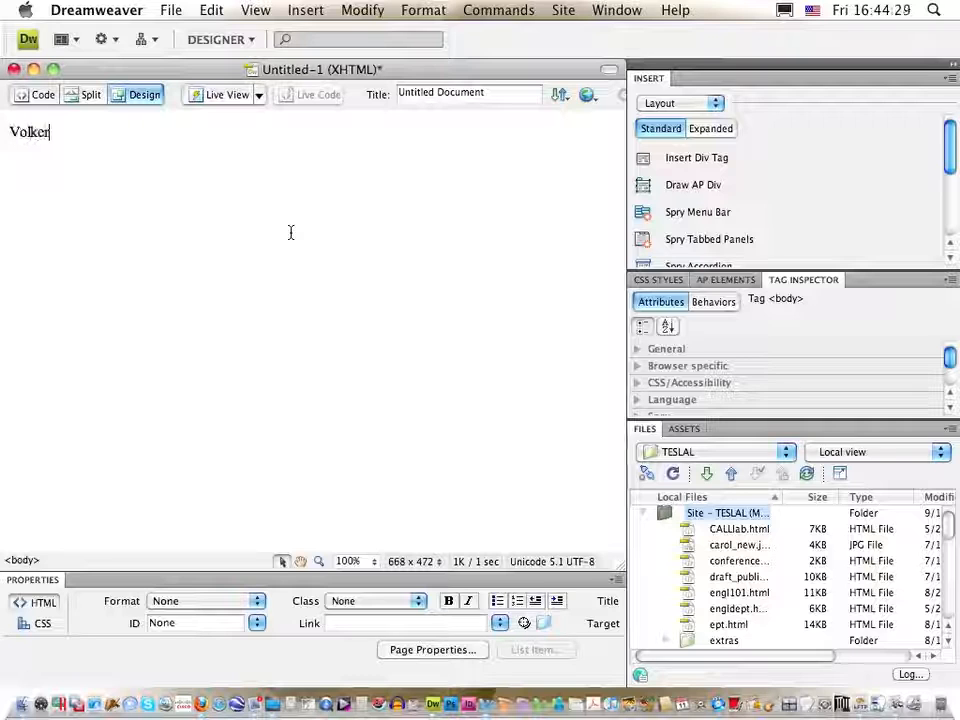
type(" Hegelheim")
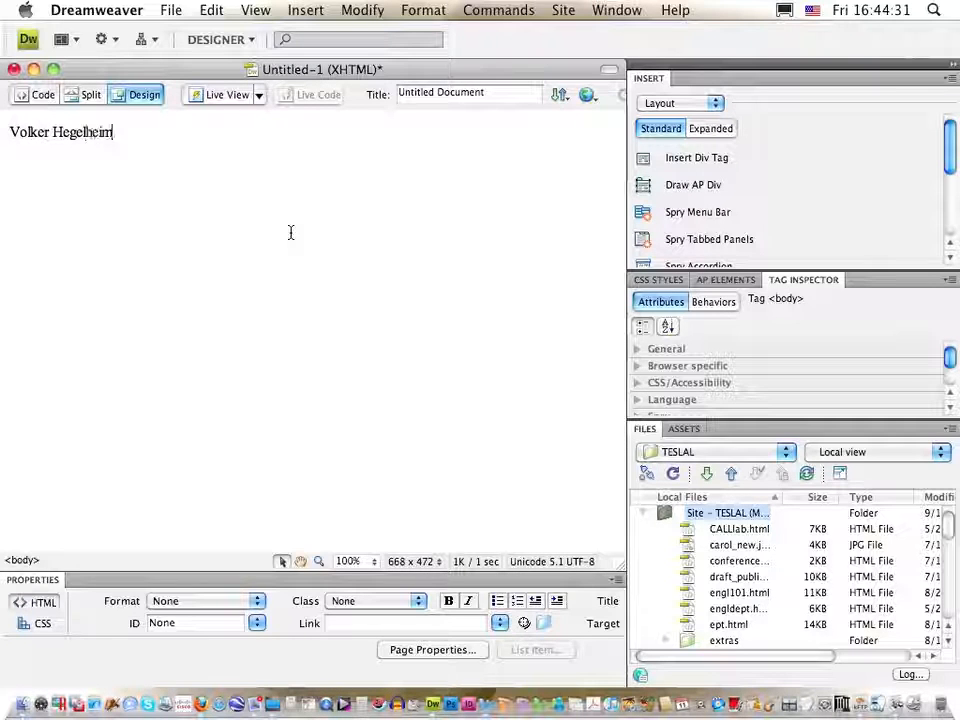
type("er")
key("Return")
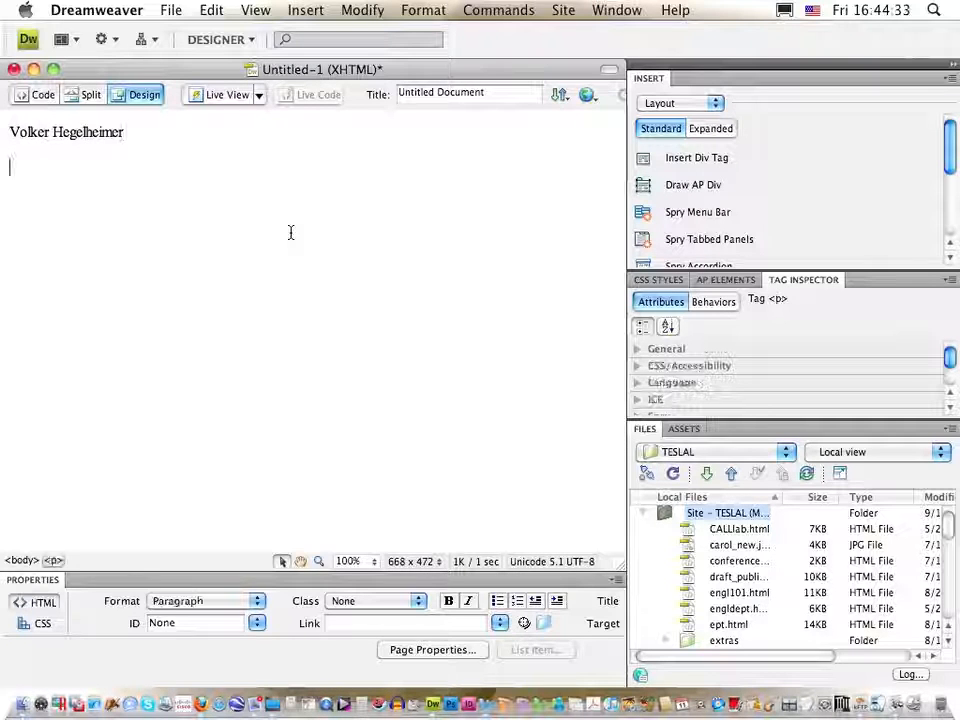
type("Iowa State ")
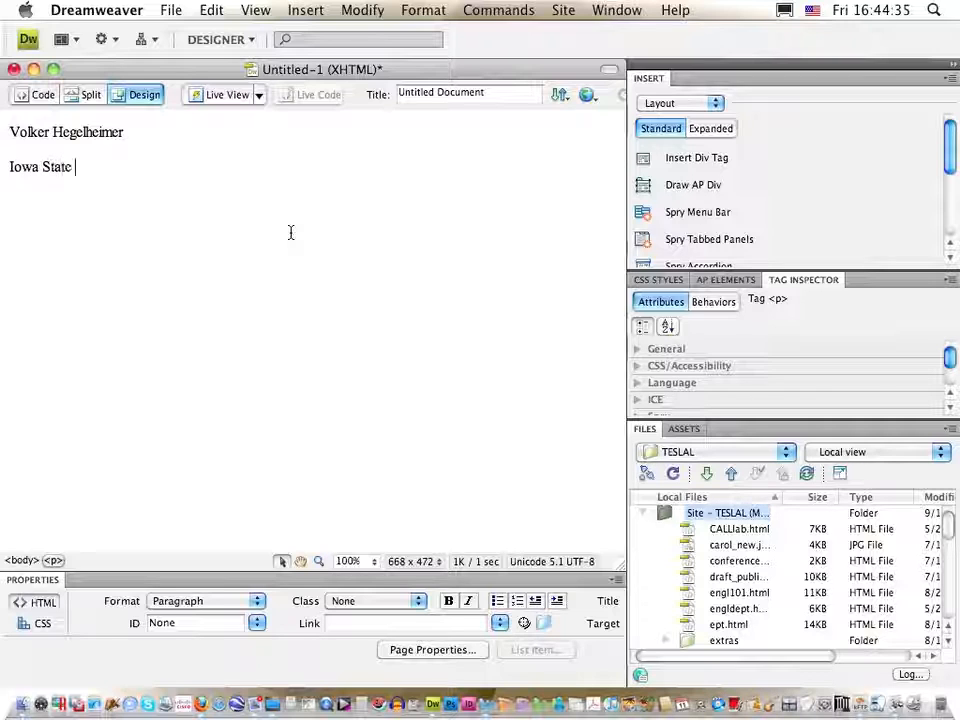
type("University")
key("Return")
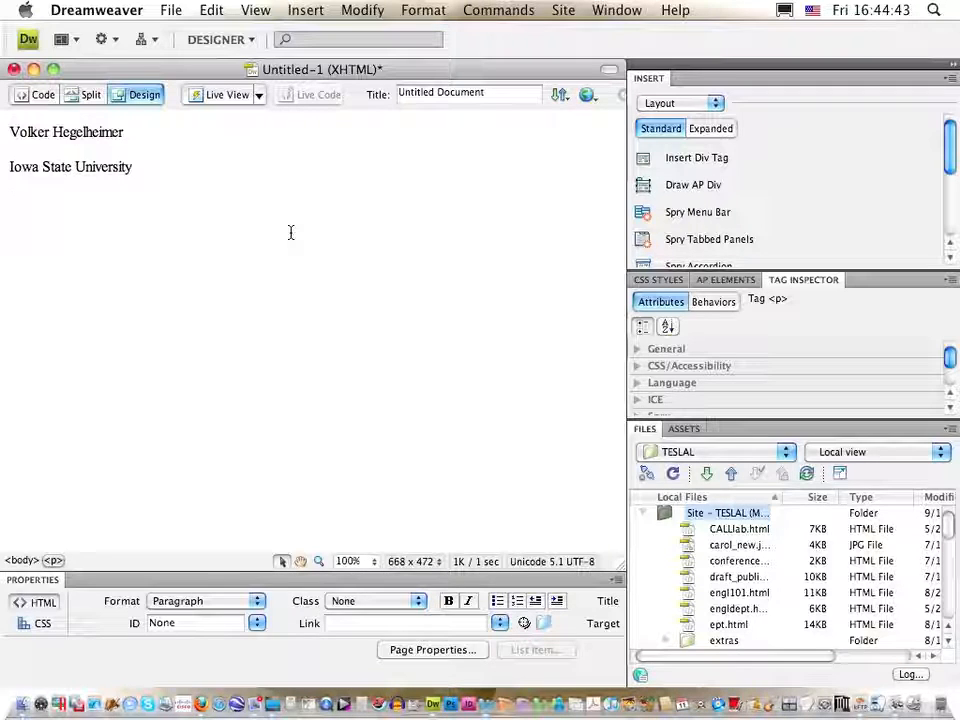
Step: Set the page font to Arial, Helvetica, sans-serif in the page properties and apply it
left_click(421, 652)
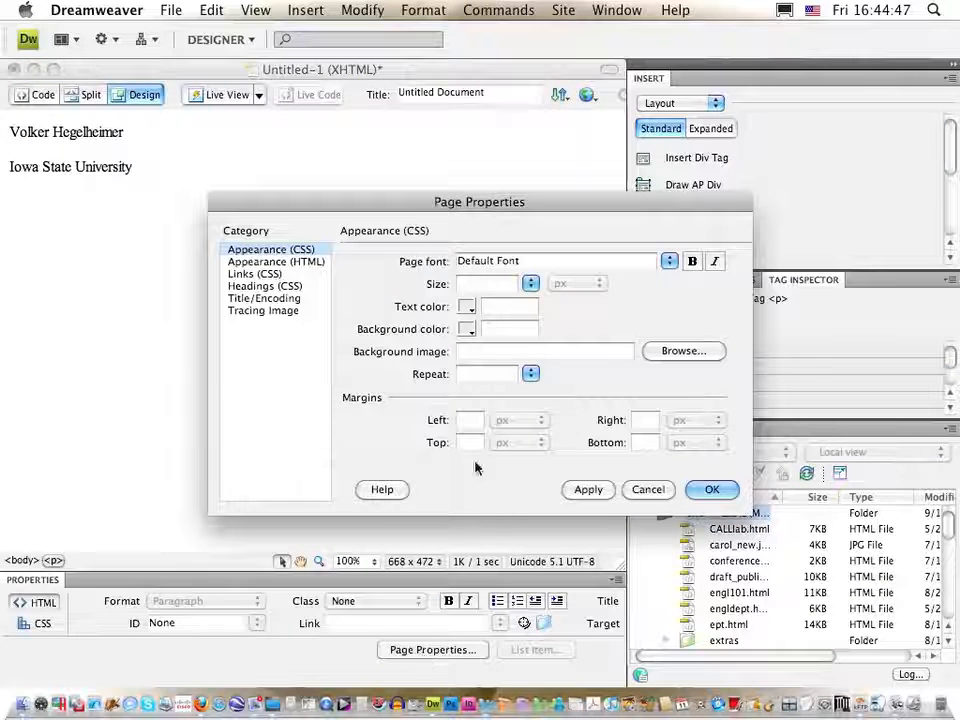
left_click(669, 261)
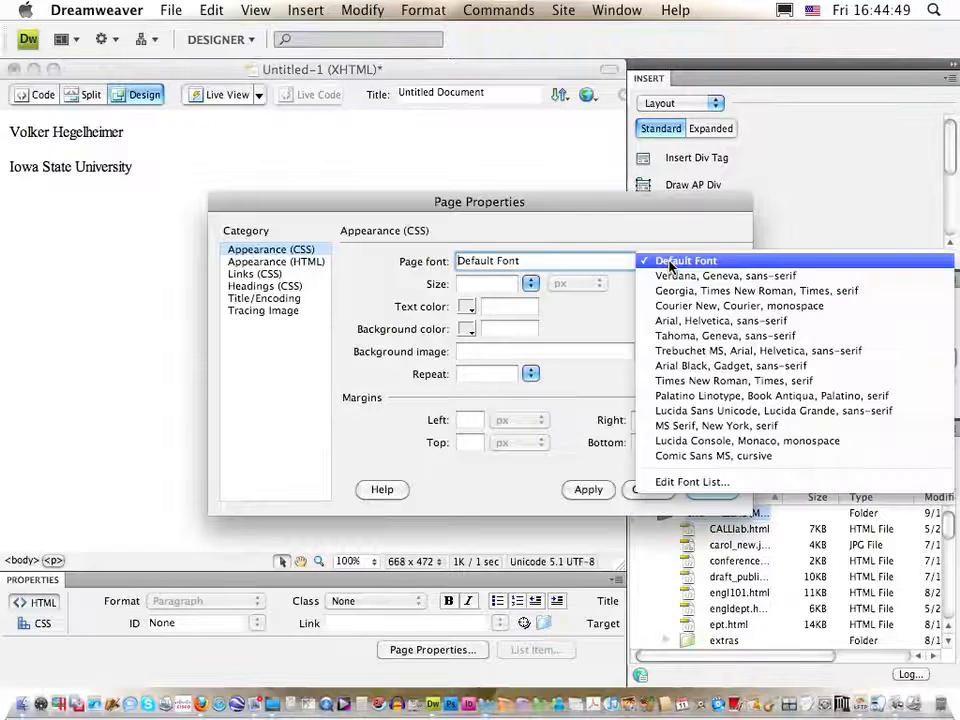
left_click(660, 321)
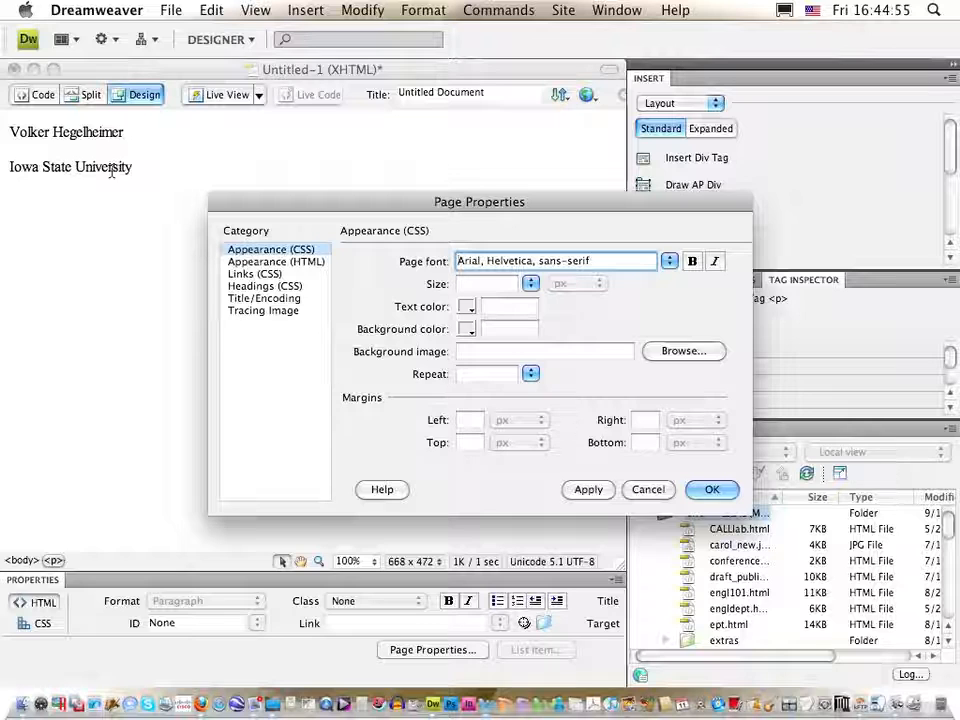
left_click(589, 490)
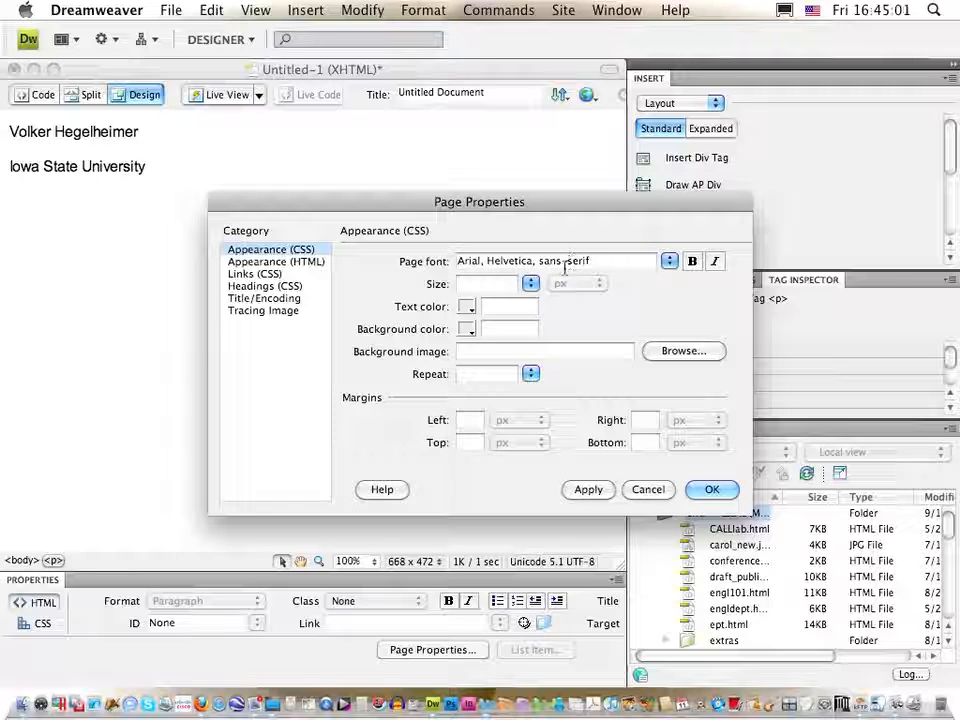
Step: Set the active link color to #06F and the link underline style to Never underline, and accept the page properties
left_click(266, 262)
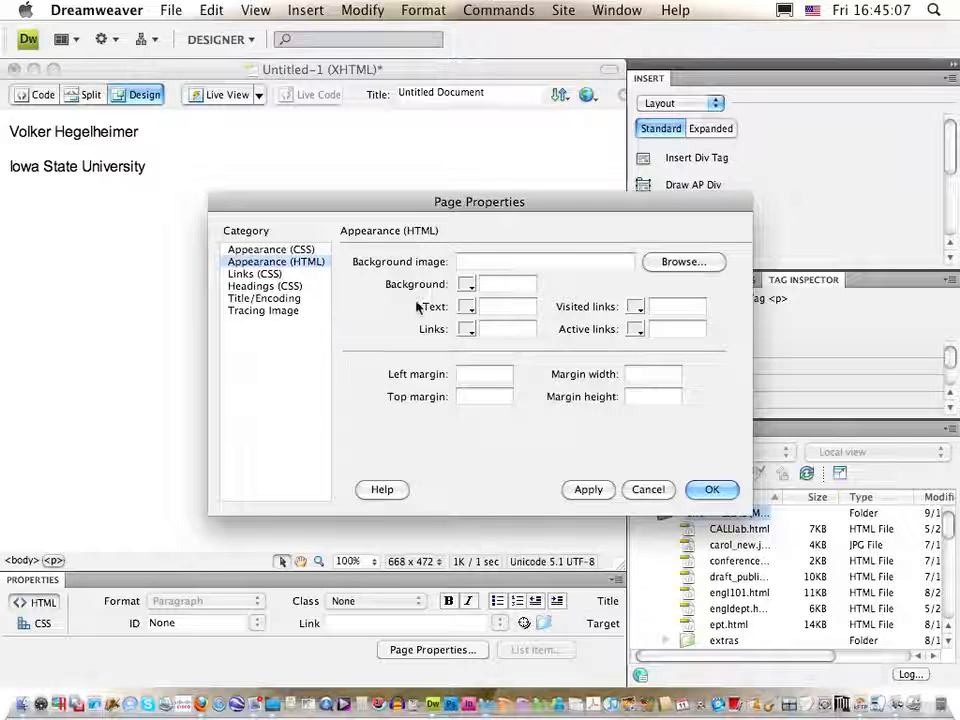
left_click(252, 276)
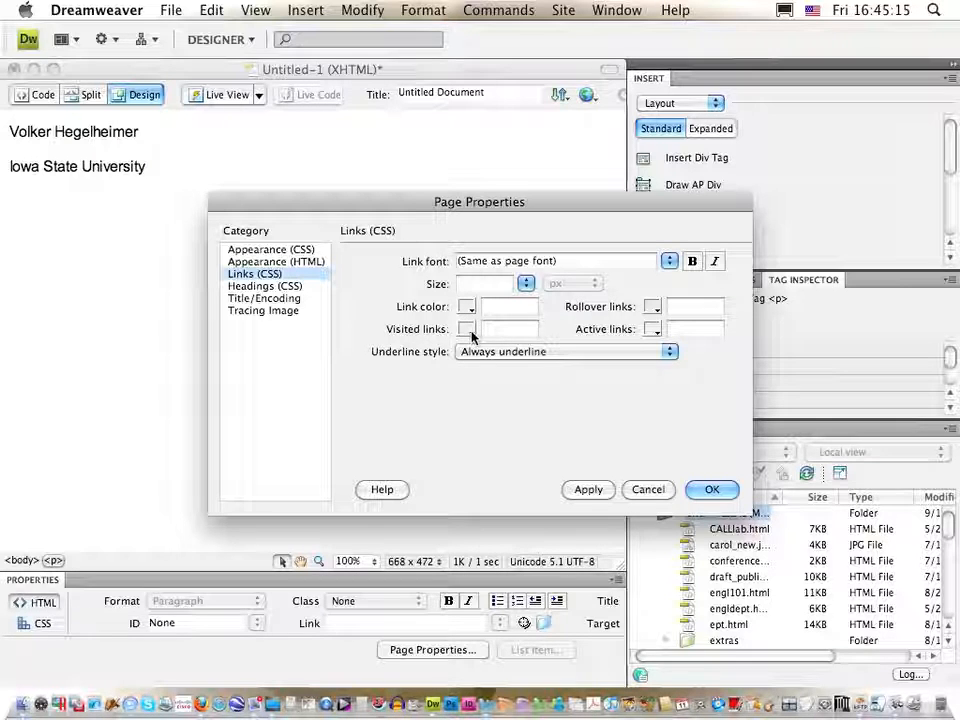
left_click(260, 264)
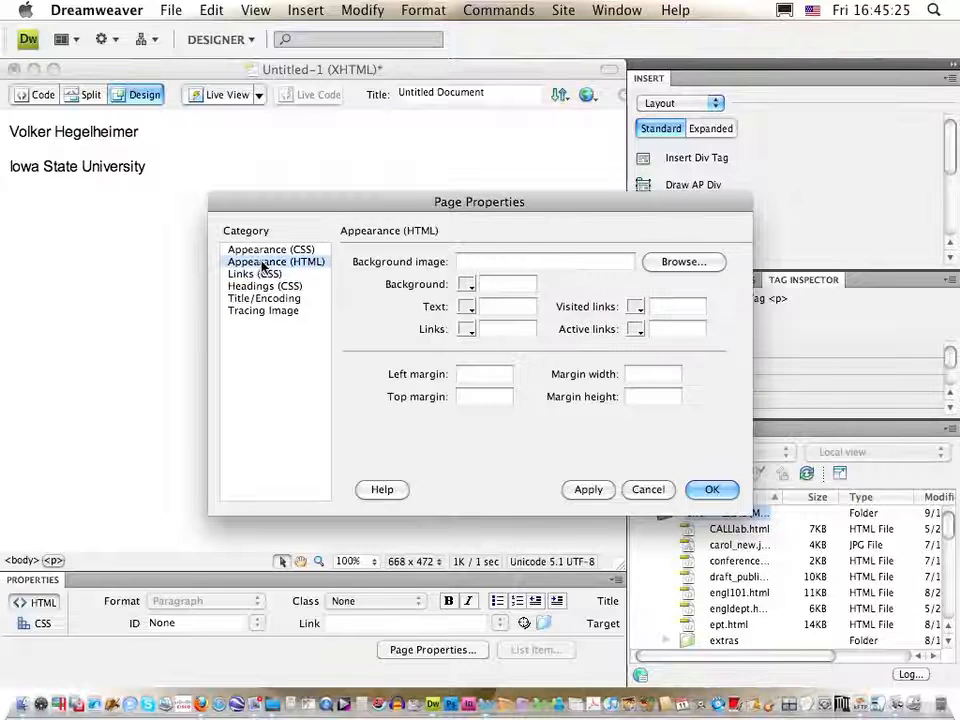
left_click(262, 275)
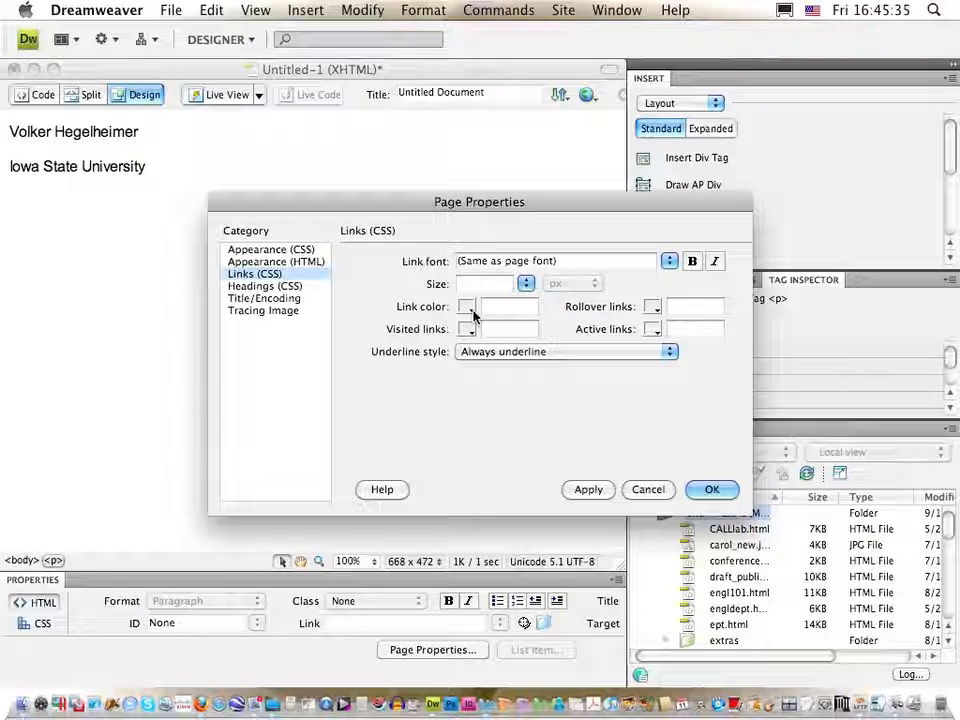
left_click(656, 331)
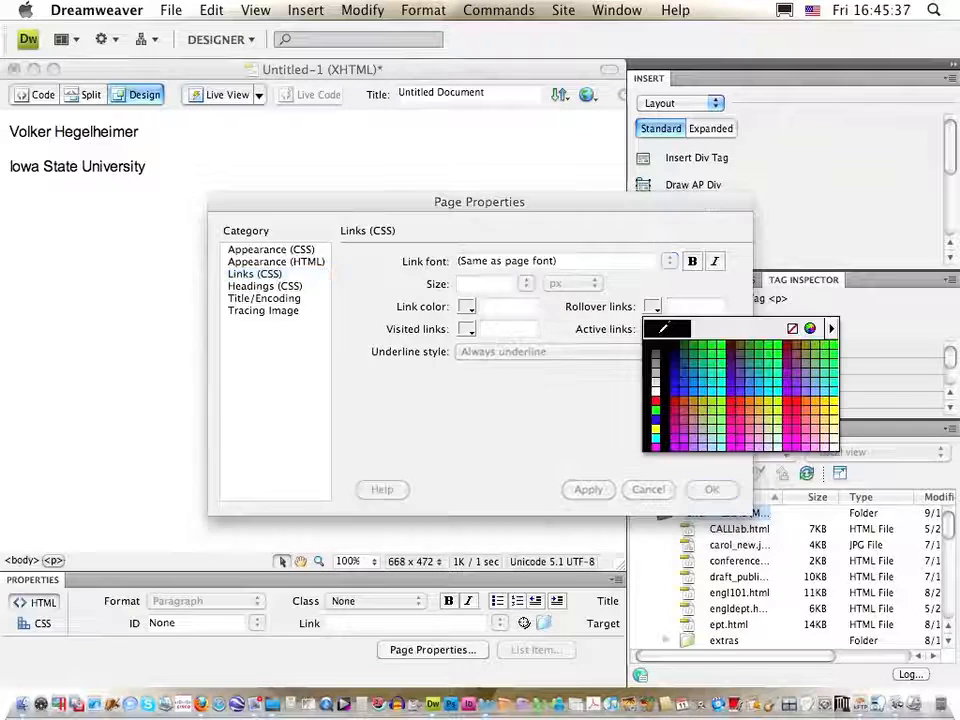
left_click(693, 391)
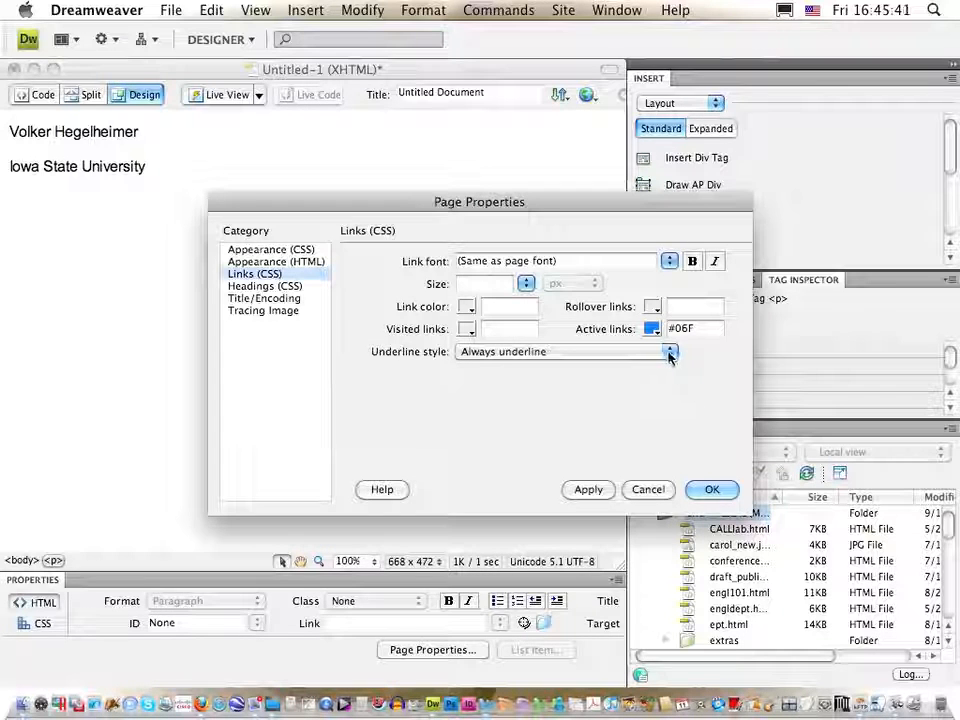
left_click(669, 353)
left_click(640, 367)
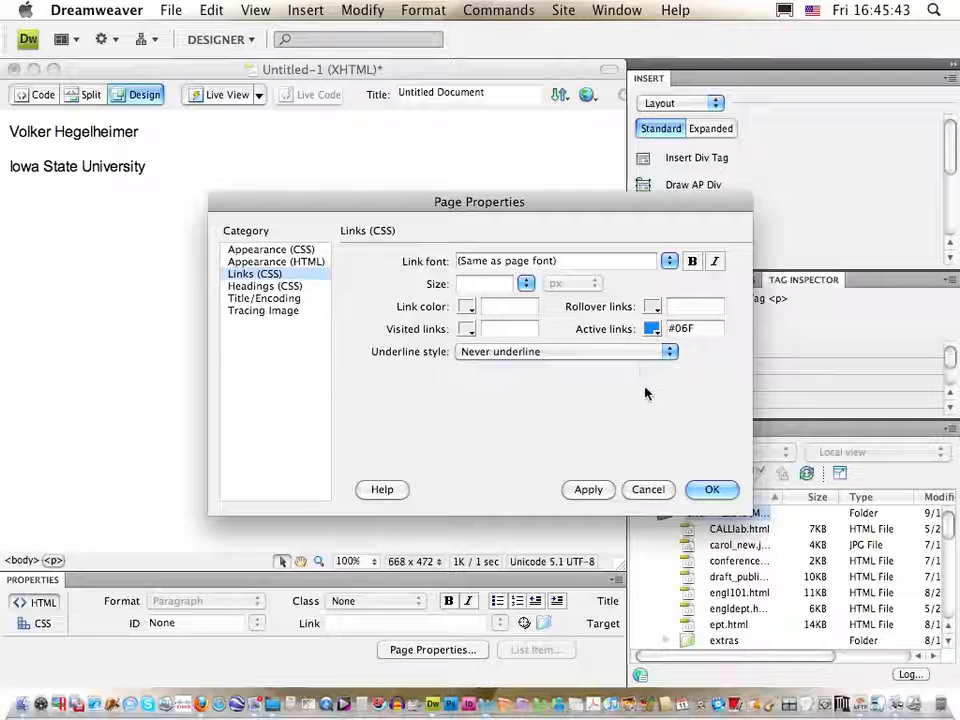
left_click(258, 250)
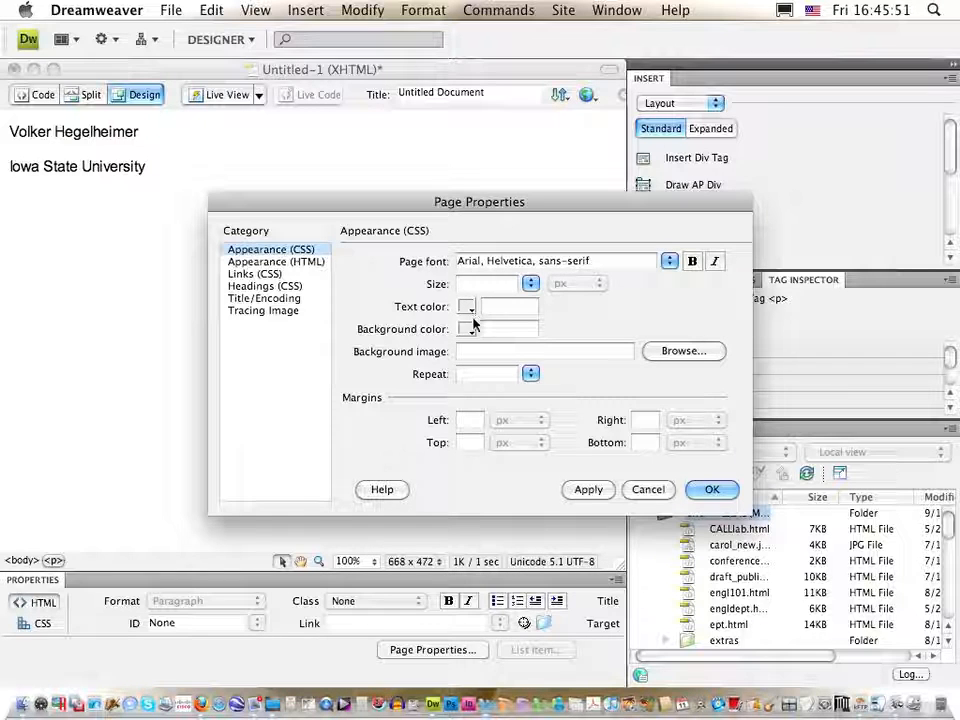
left_click(712, 490)
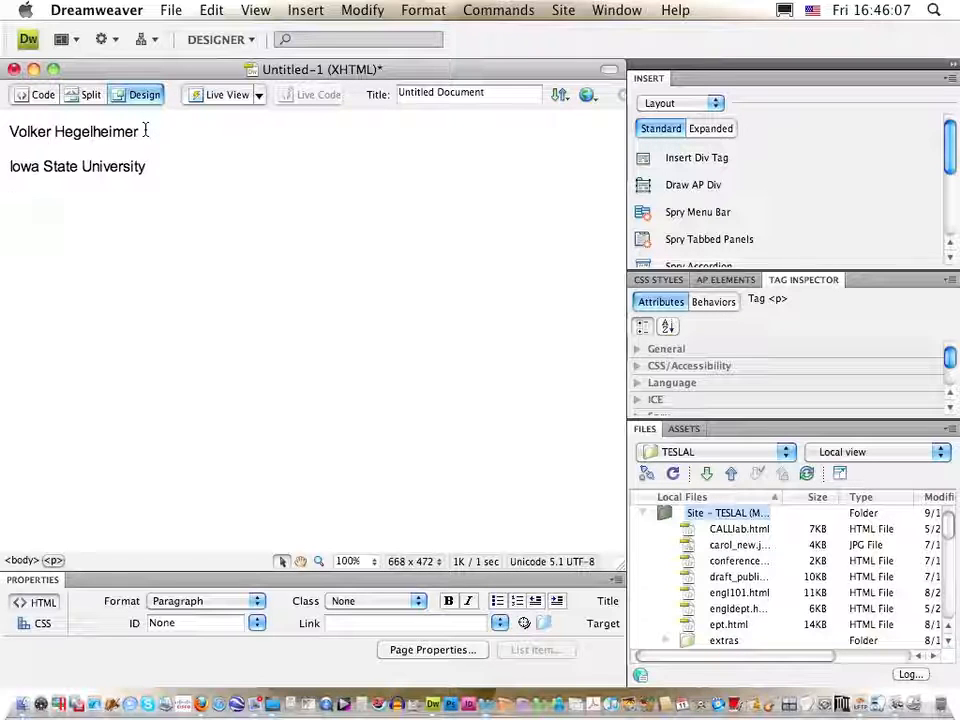
Step: Set the document title to the author's first name in the possessive followed by "510 sample page"
left_click(402, 94)
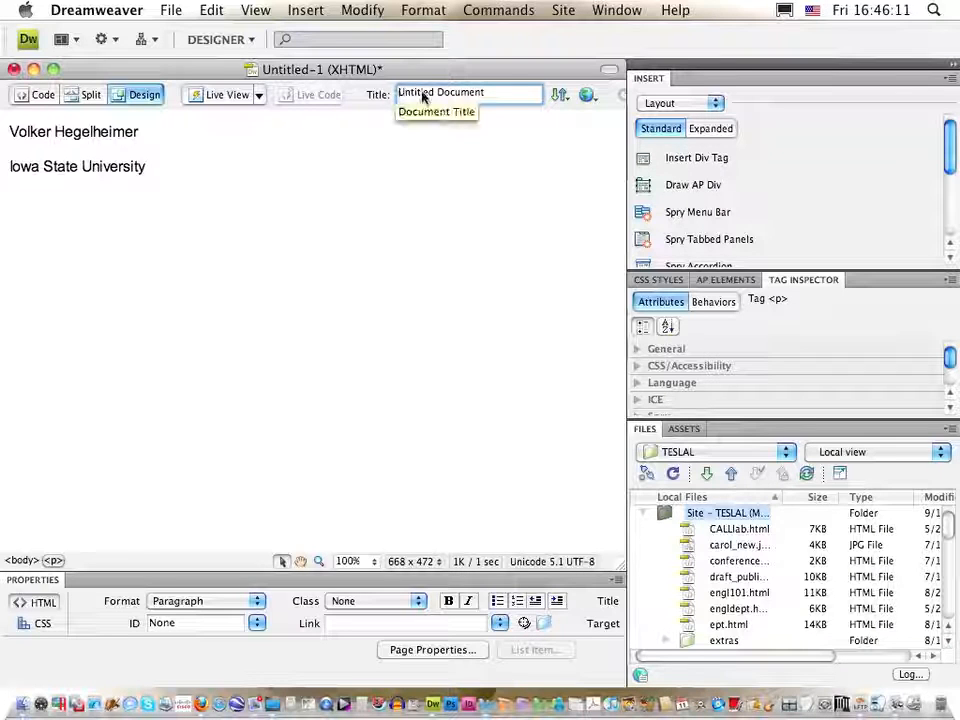
left_click(424, 652)
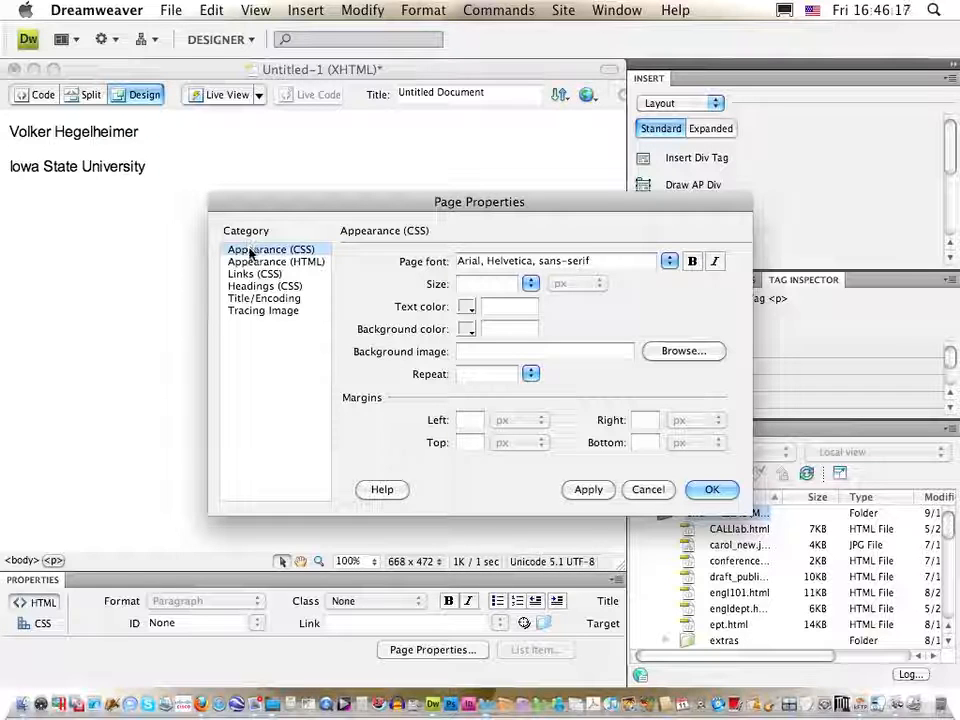
left_click(254, 298)
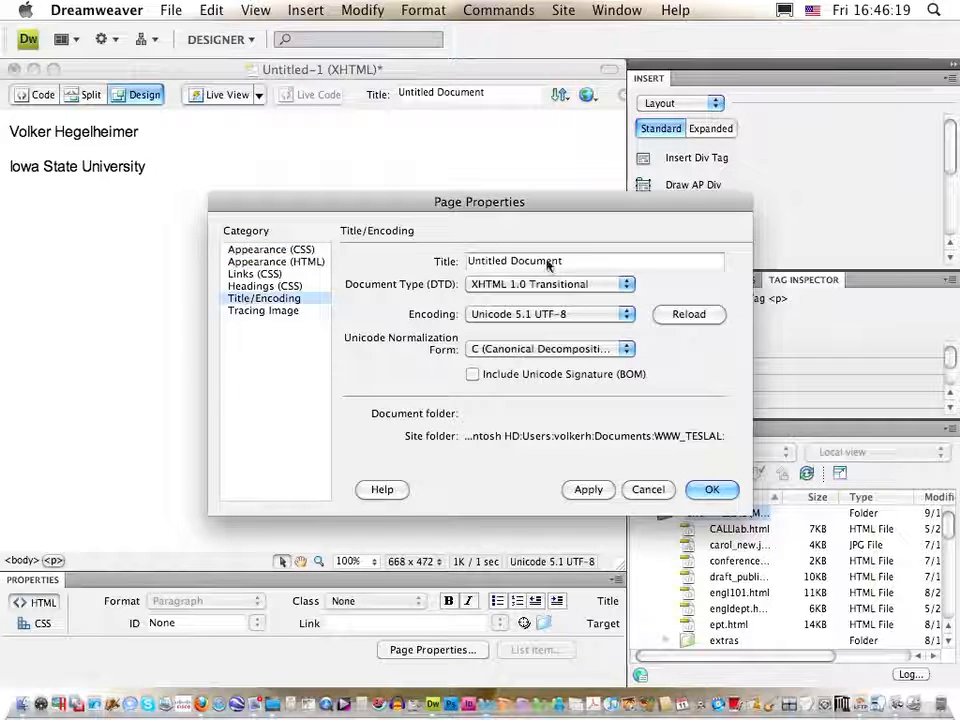
left_click_drag(574, 261, 441, 261)
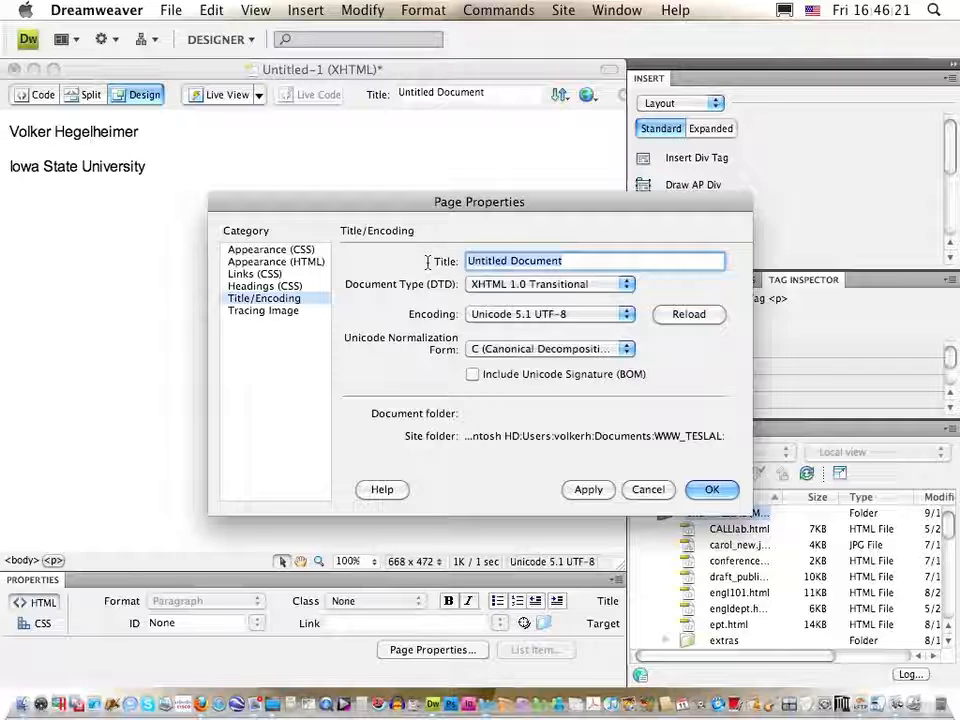
type("V")
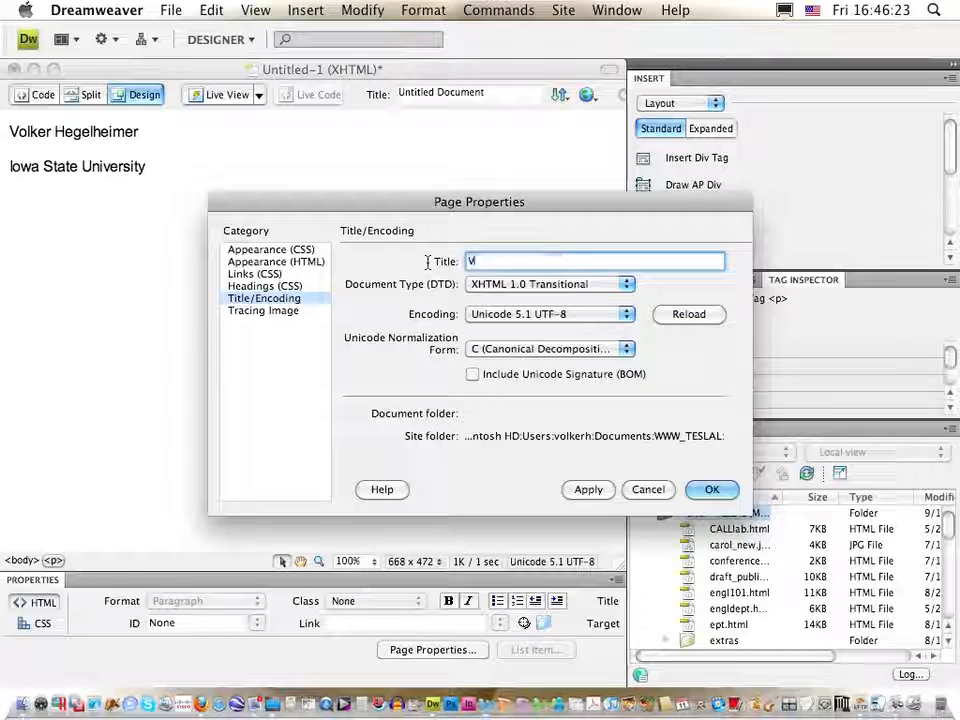
type("olker's")
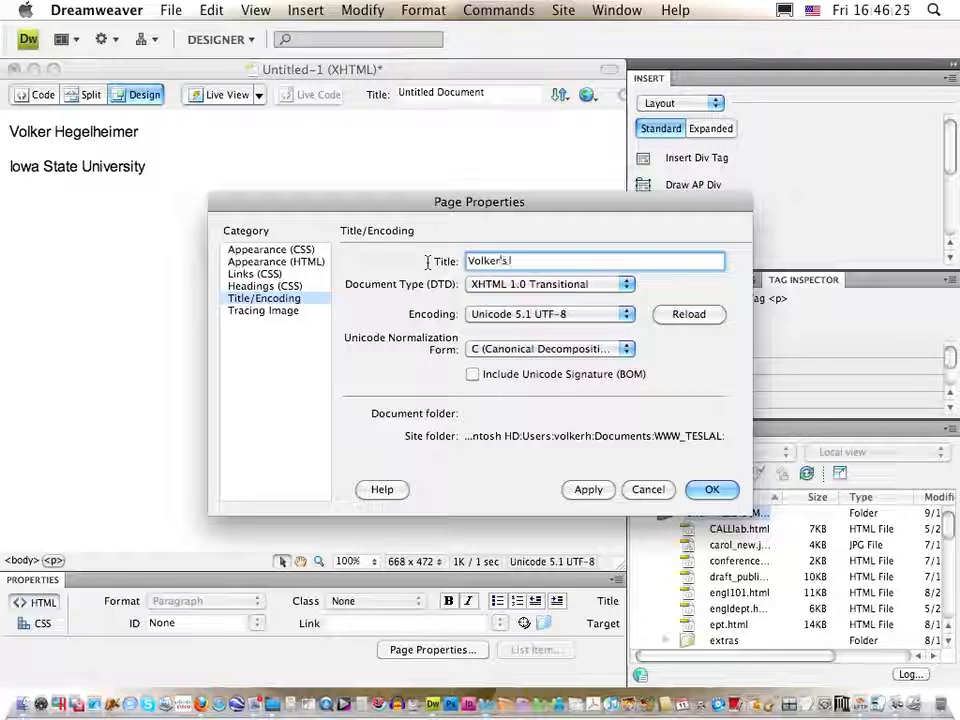
type(" 510 sample pa")
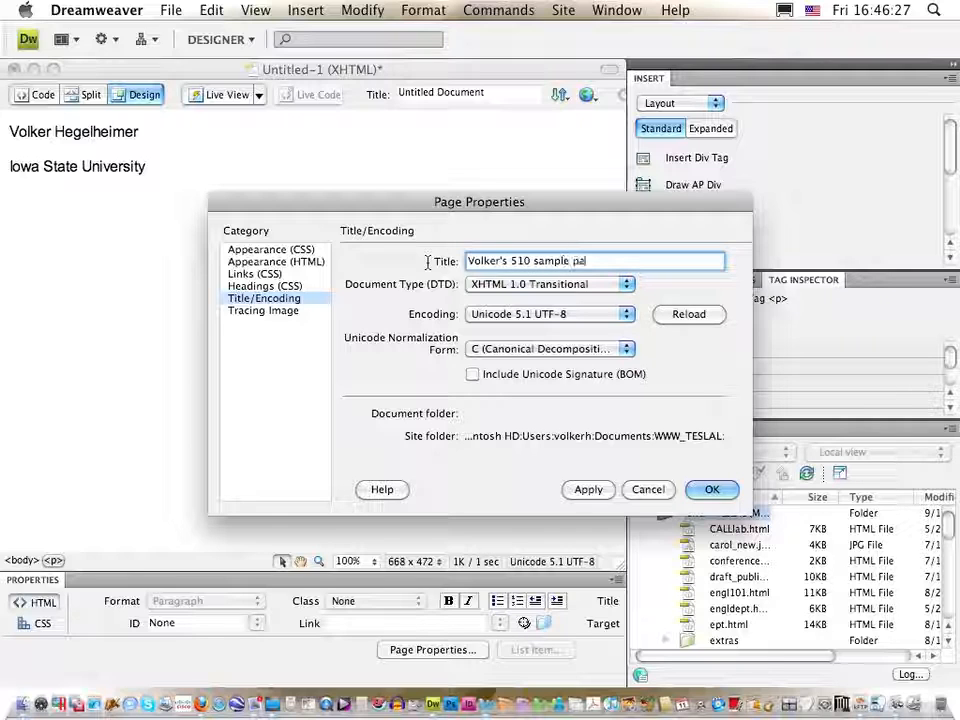
type("ge")
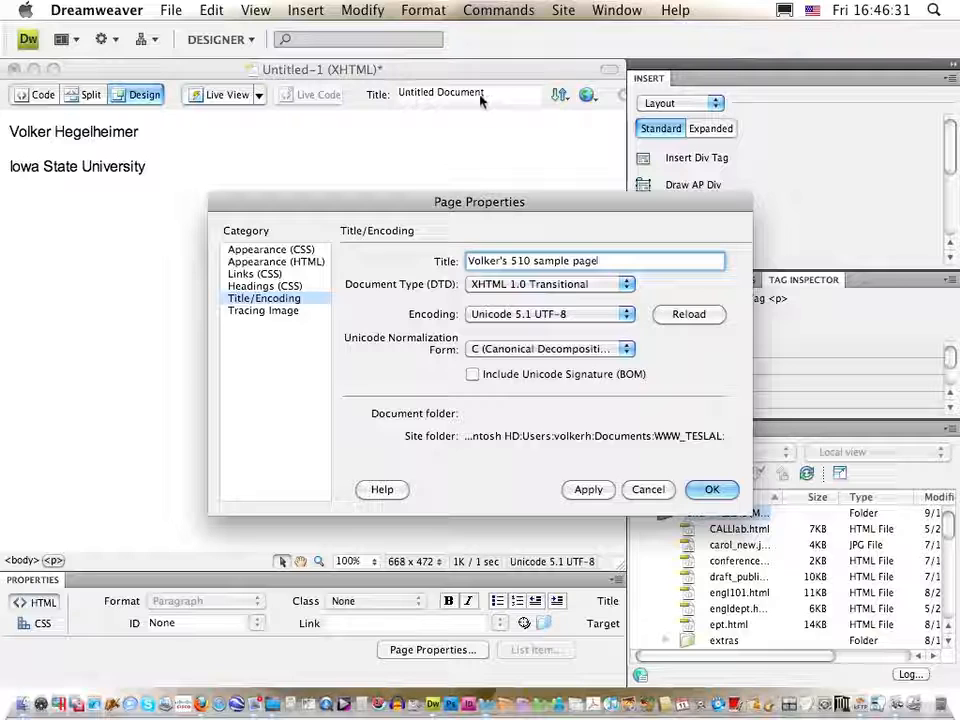
left_click(711, 489)
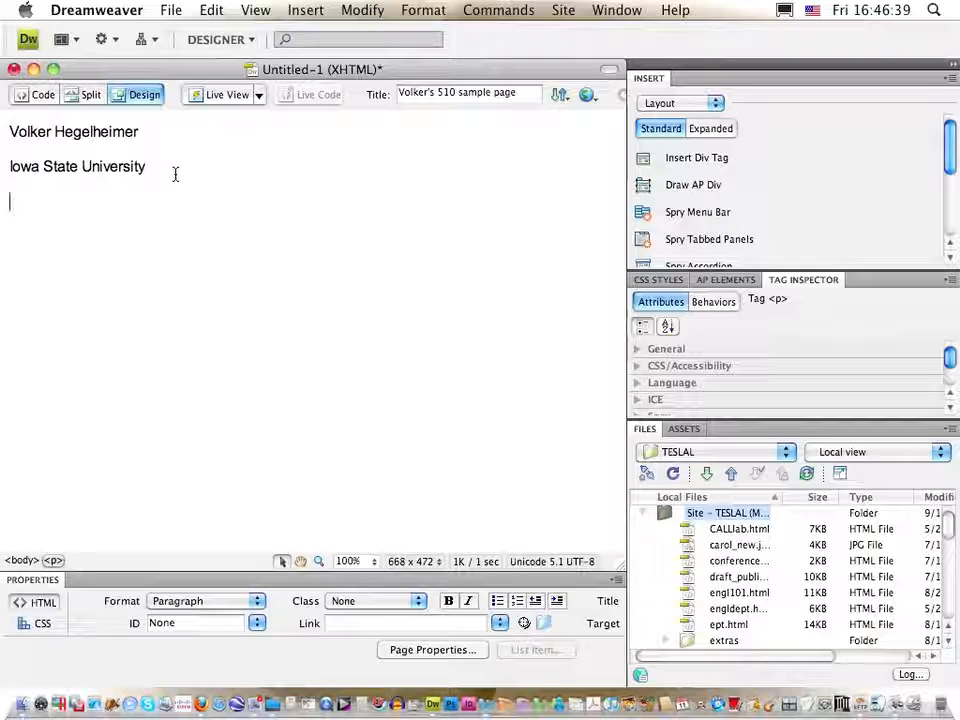
Step: Format the author's name line as Heading 2
left_click_drag(143, 131, 6, 130)
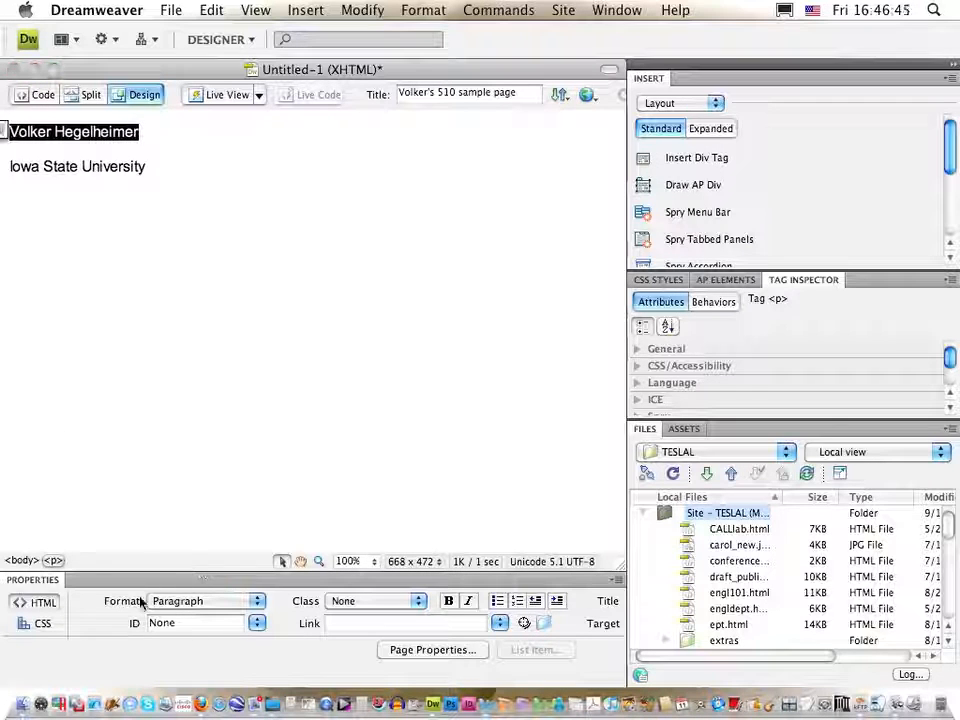
left_click(252, 608)
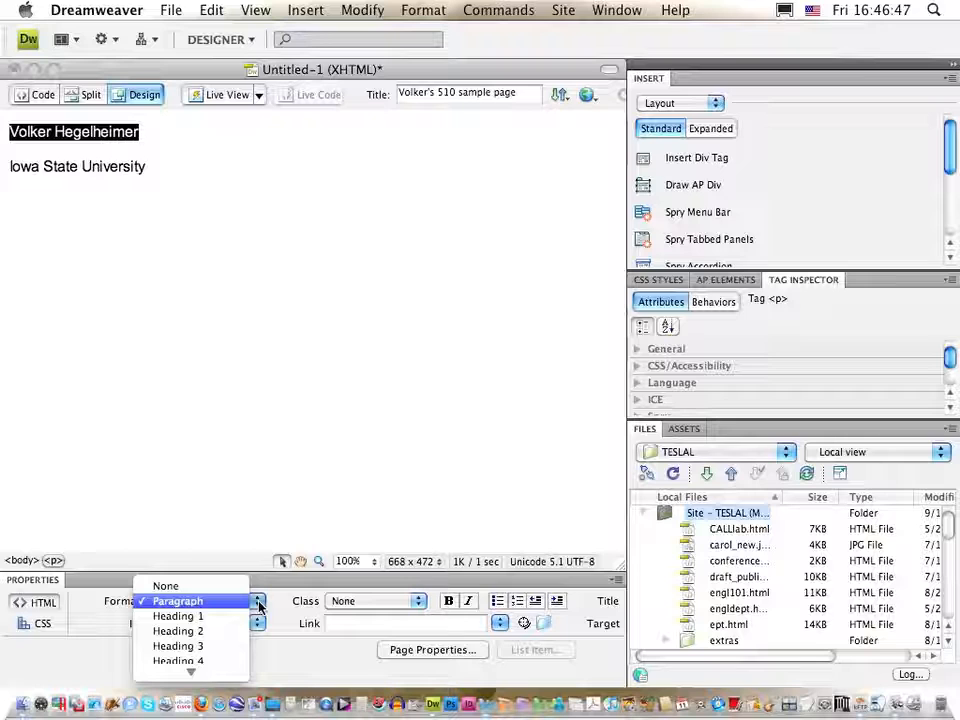
left_click(210, 640)
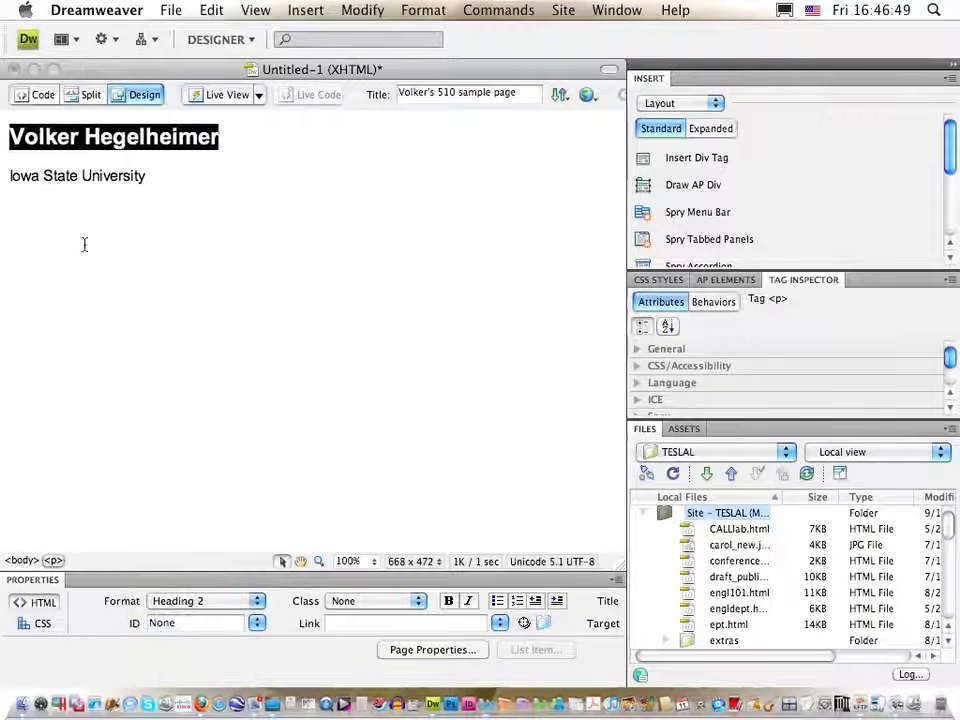
Step: Insert a line reading "Teaching" above "Iowa State University" and format it as Heading 3
left_click(9, 177)
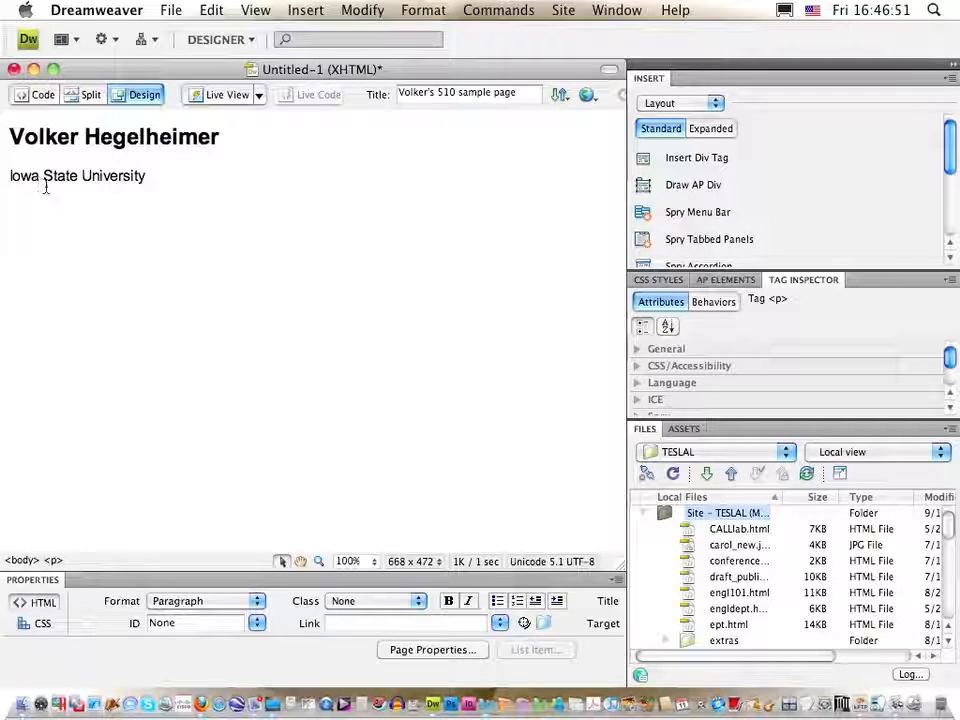
type("Teaching")
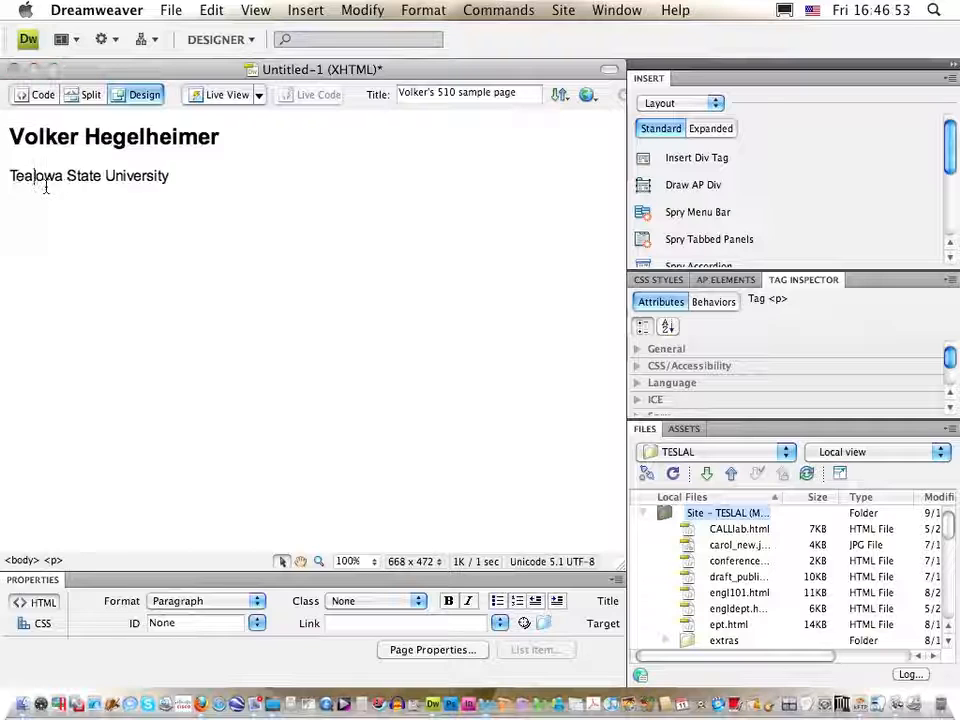
key("Return")
key("Up")
key("shift+Down")
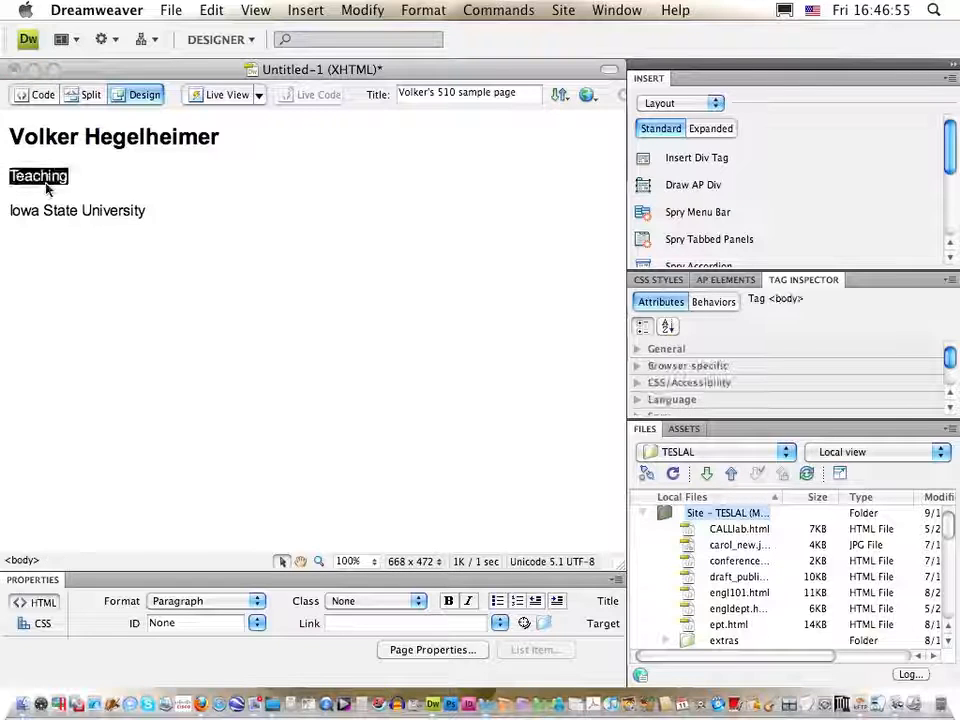
left_click(205, 601)
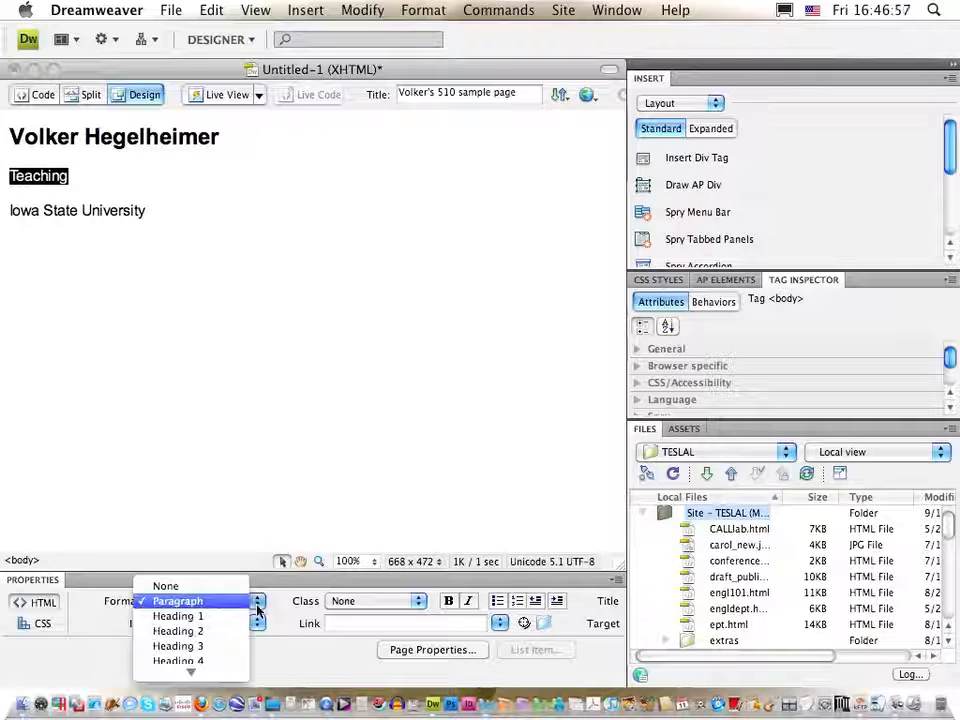
left_click(214, 646)
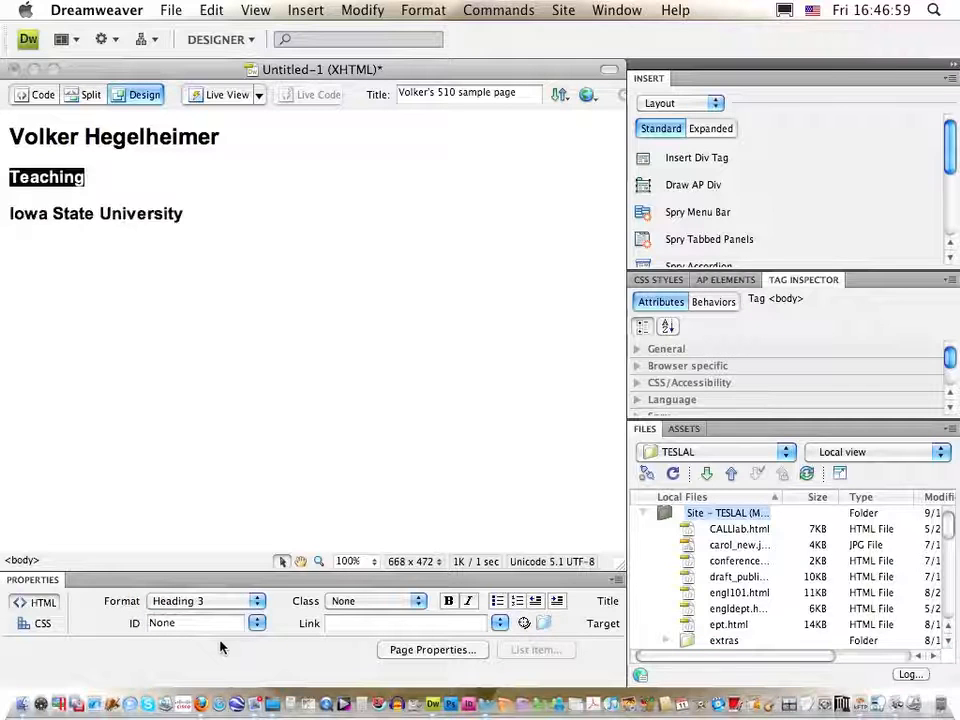
Step: Format the "Iowa State University" line as Paragraph, keeping the "Teaching" heading text above it intact
left_click(10, 214)
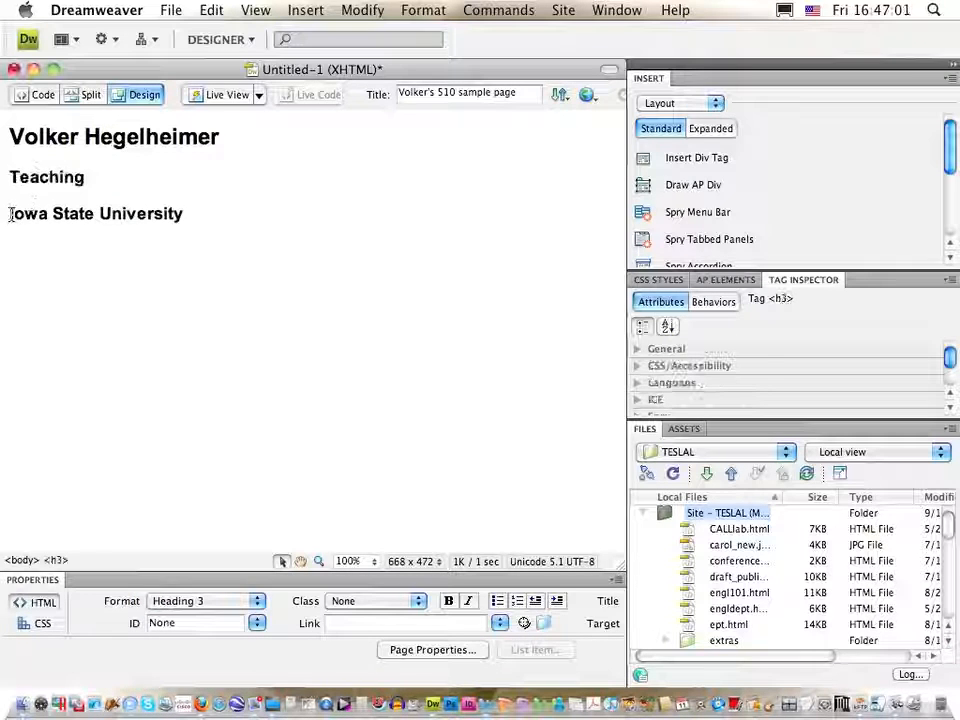
key("Left")
key("BackSpace")
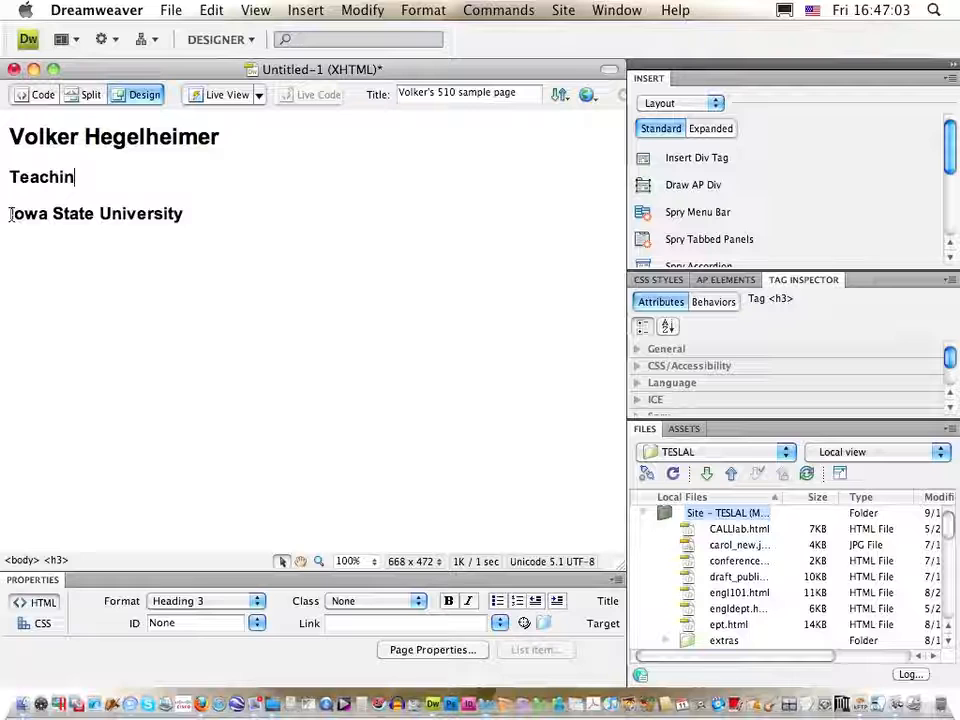
type("g")
triple_click(10, 214)
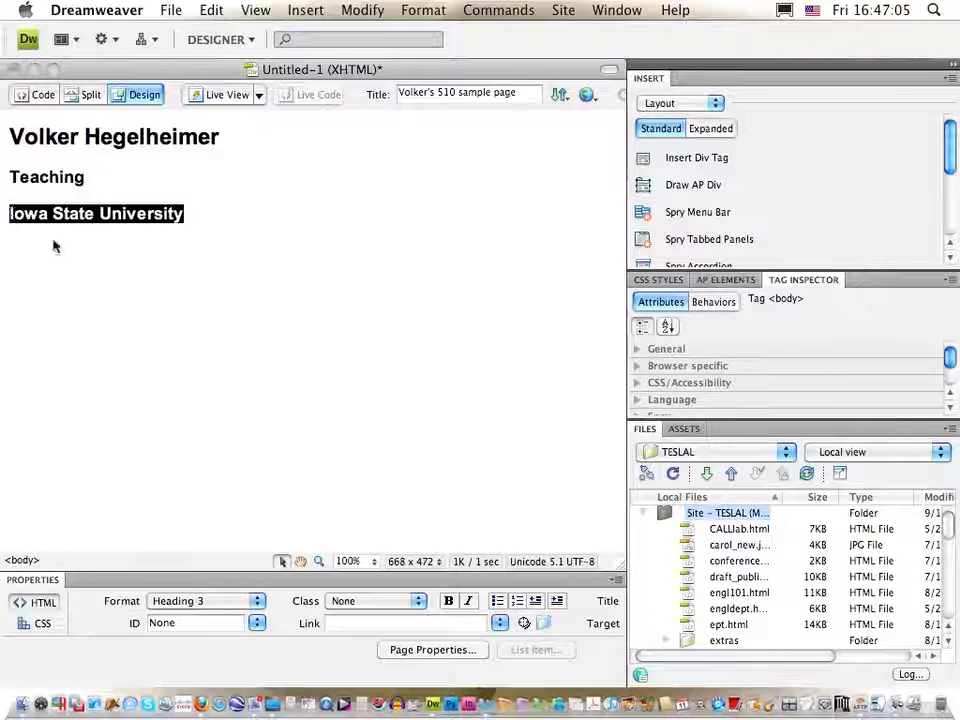
left_click(257, 603)
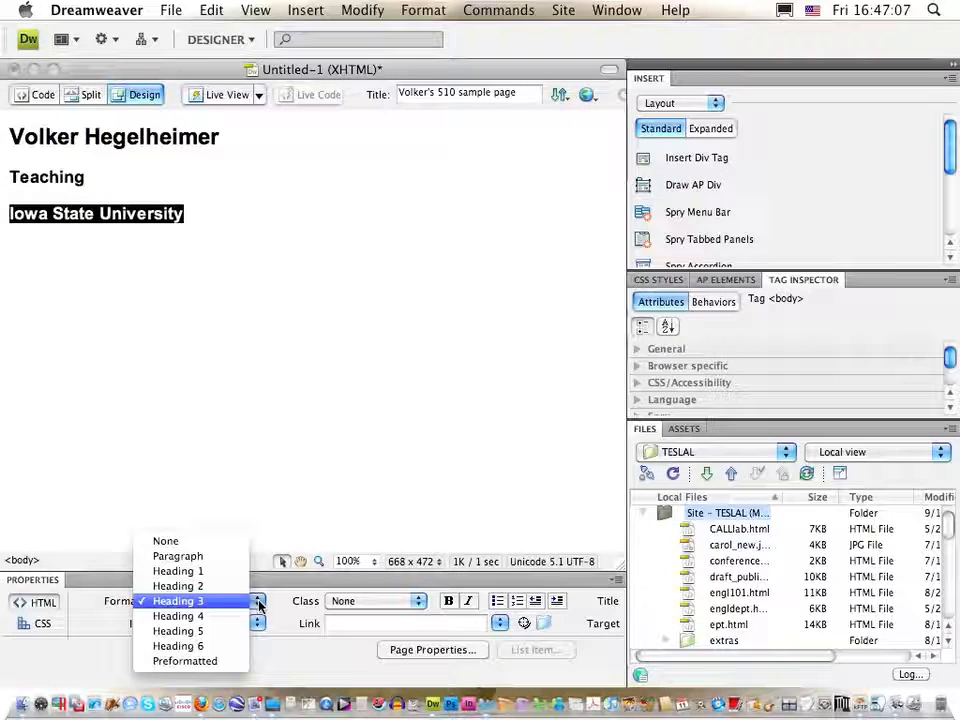
left_click(208, 557)
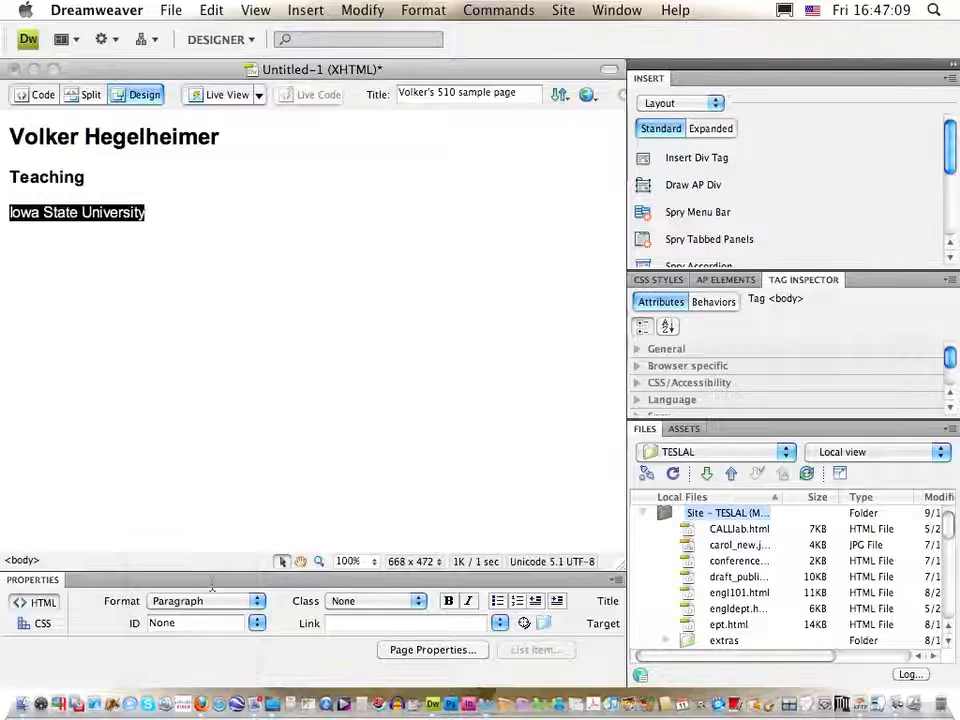
left_click(71, 296)
Step: Add an empty paragraph below the "Iowa State University" line
left_click(47, 140)
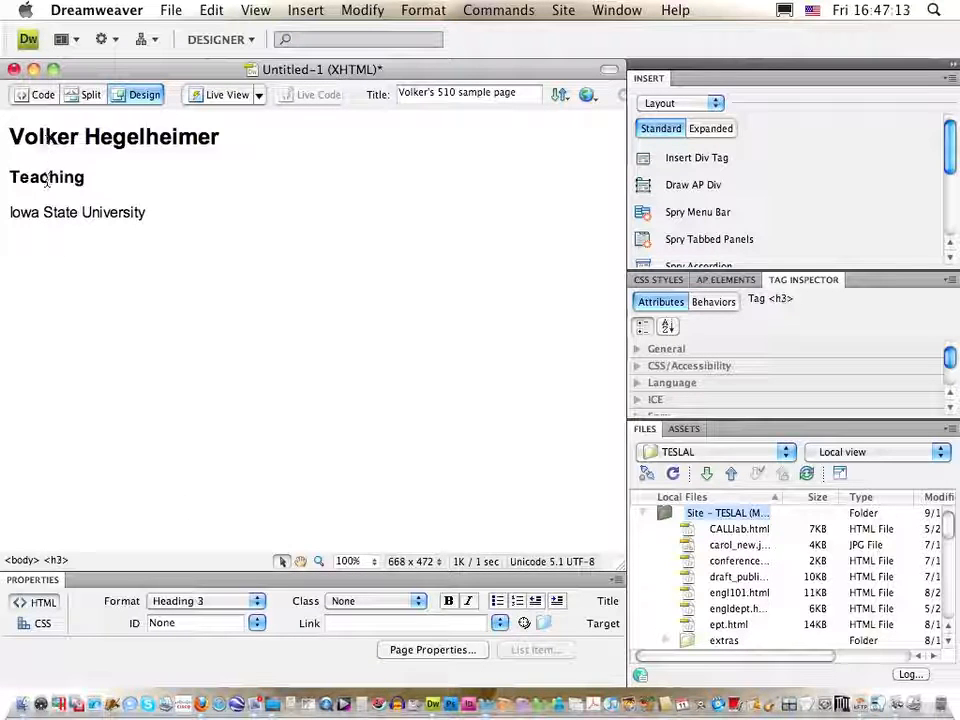
left_click(55, 214)
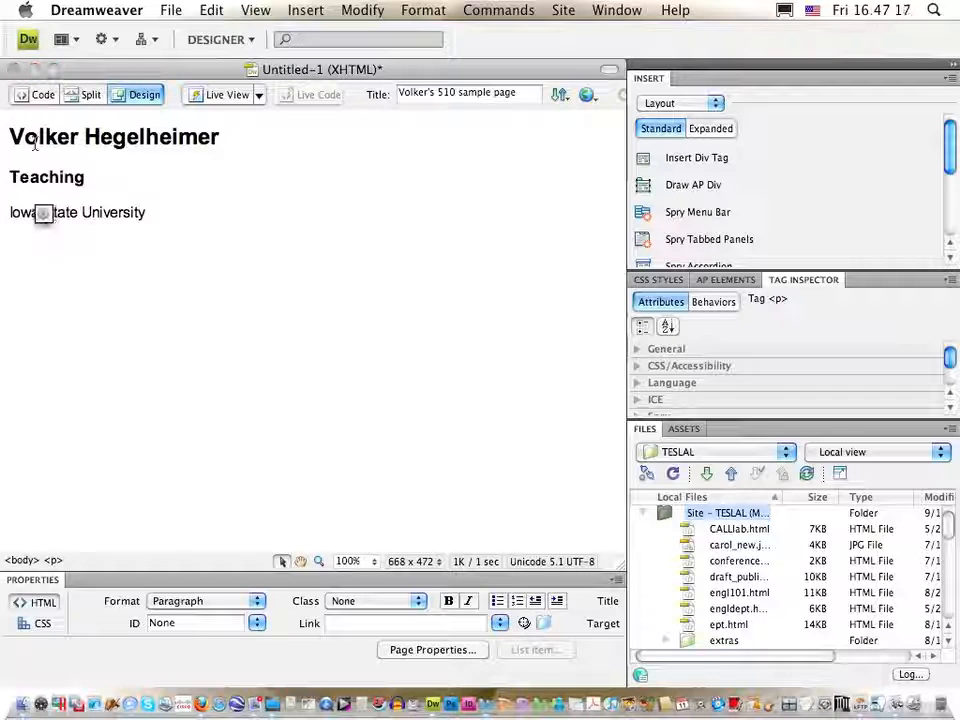
left_click(143, 212)
key("Return")
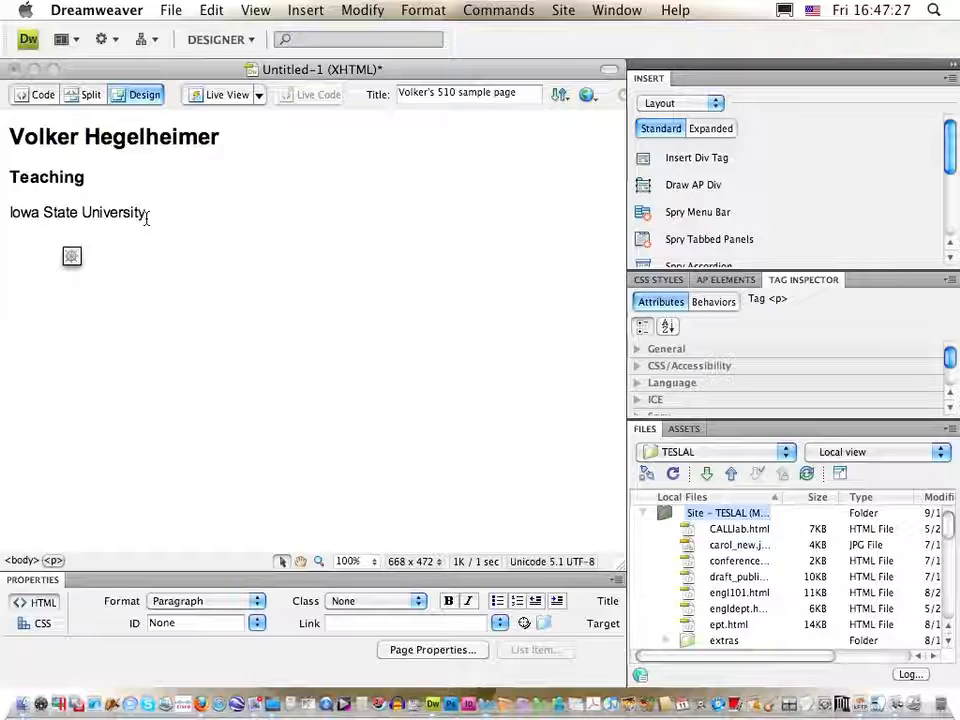
left_click_drag(146, 218, 8, 218)
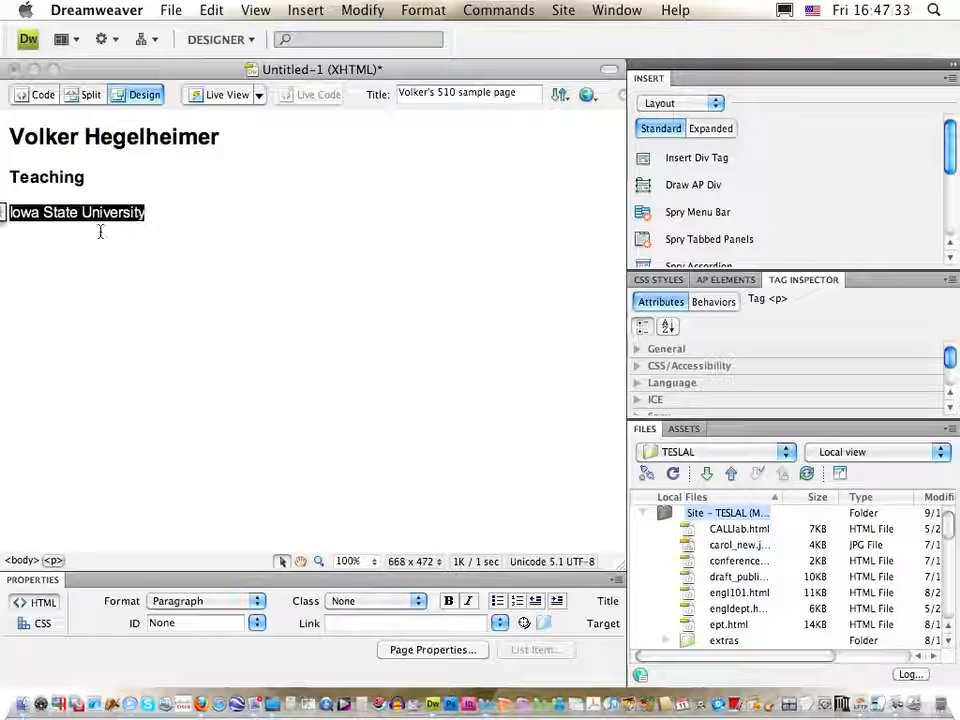
left_click(374, 630)
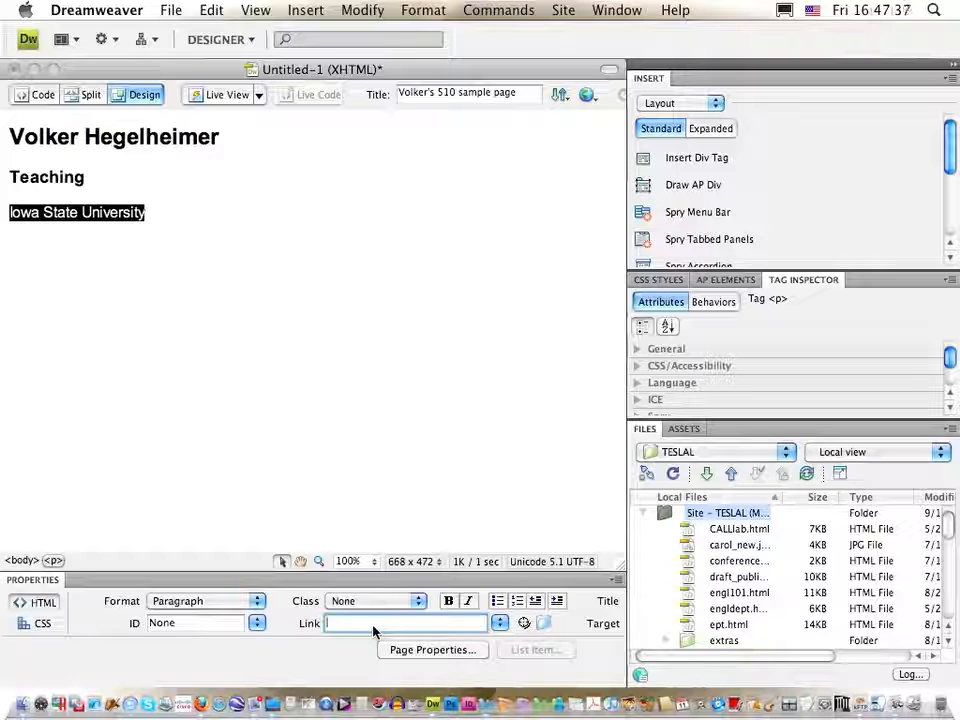
type("h")
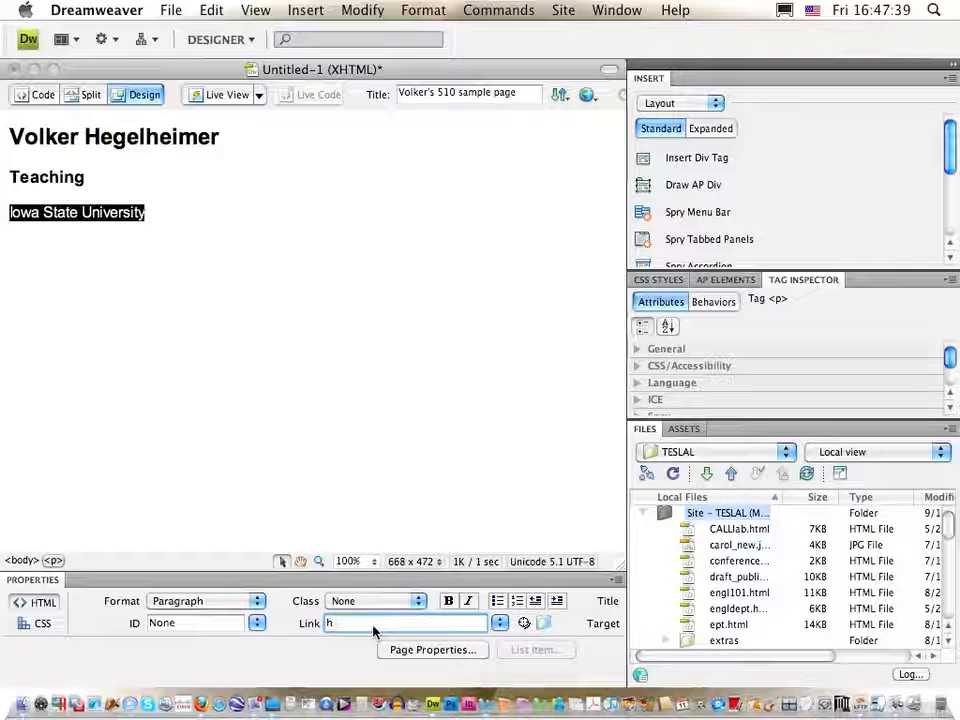
type("ttp://")
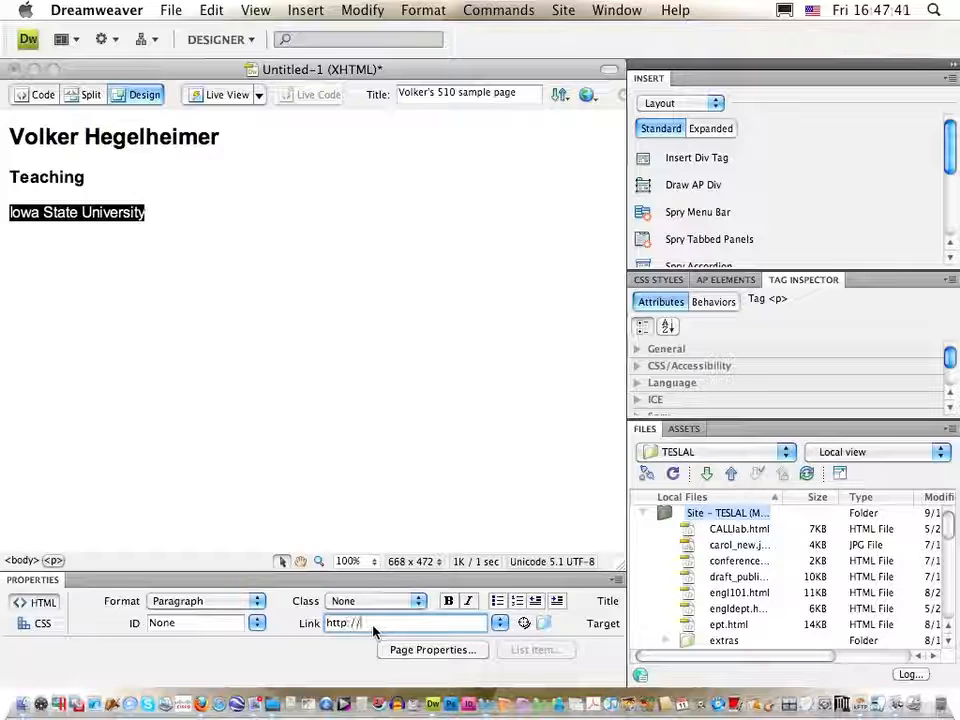
type("www.")
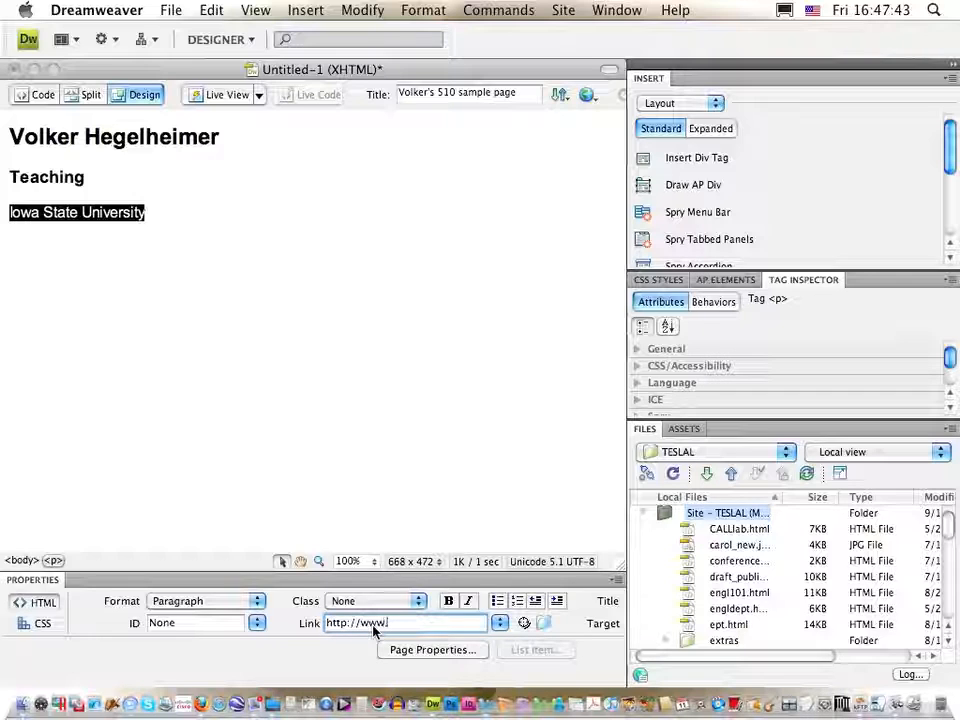
type("iastate.edu")
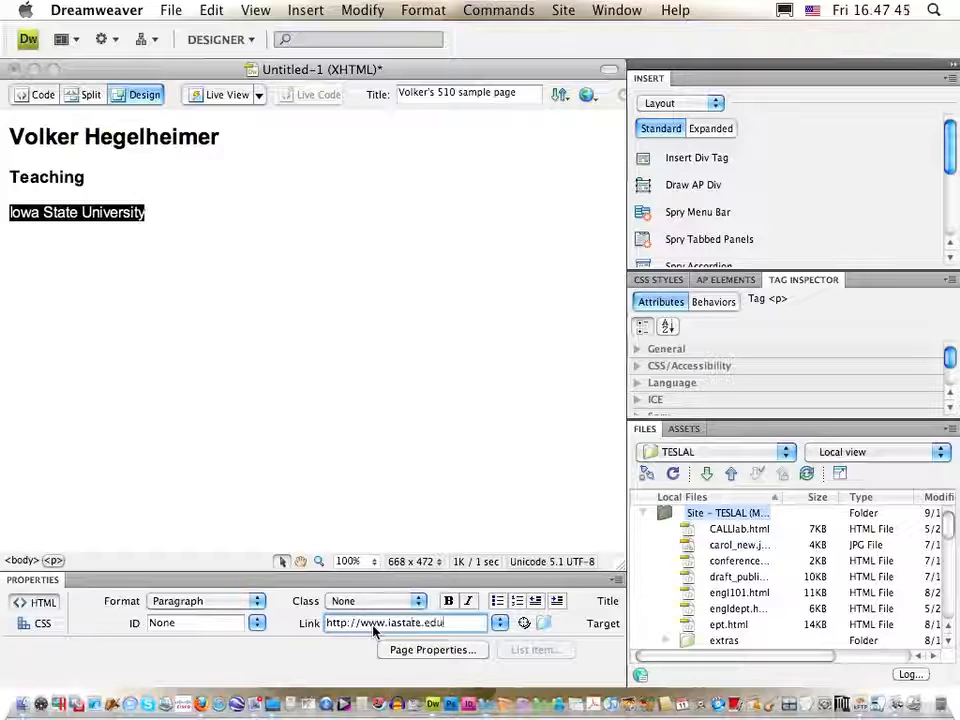
key("Return")
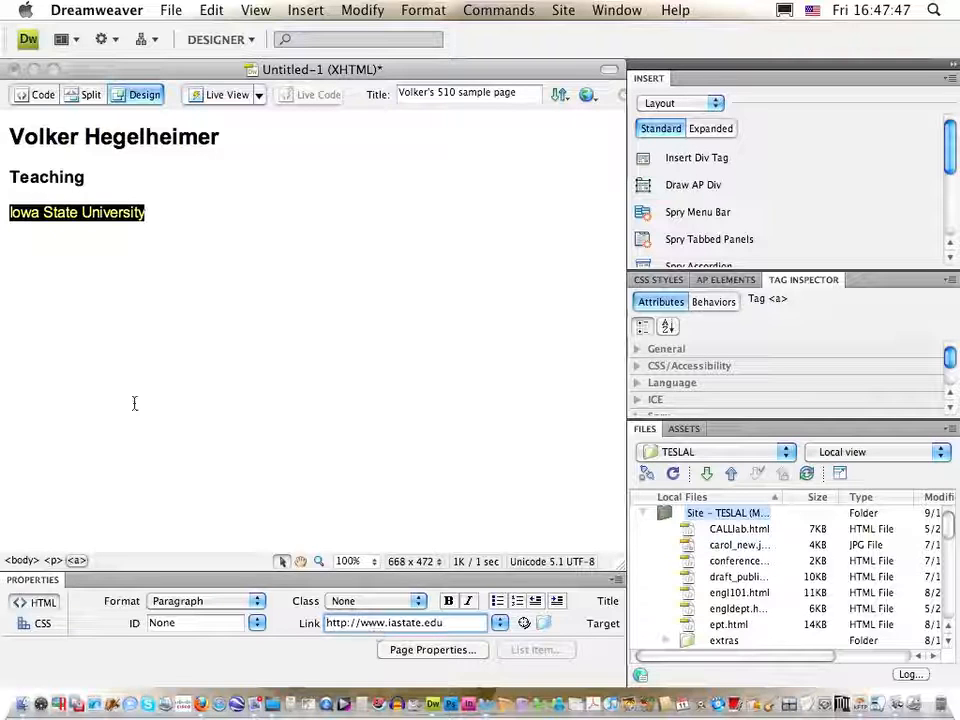
Step: Add the note "set up a local root folder -- used for local development" below the linked line, leaving a blank line between them
left_click(35, 266)
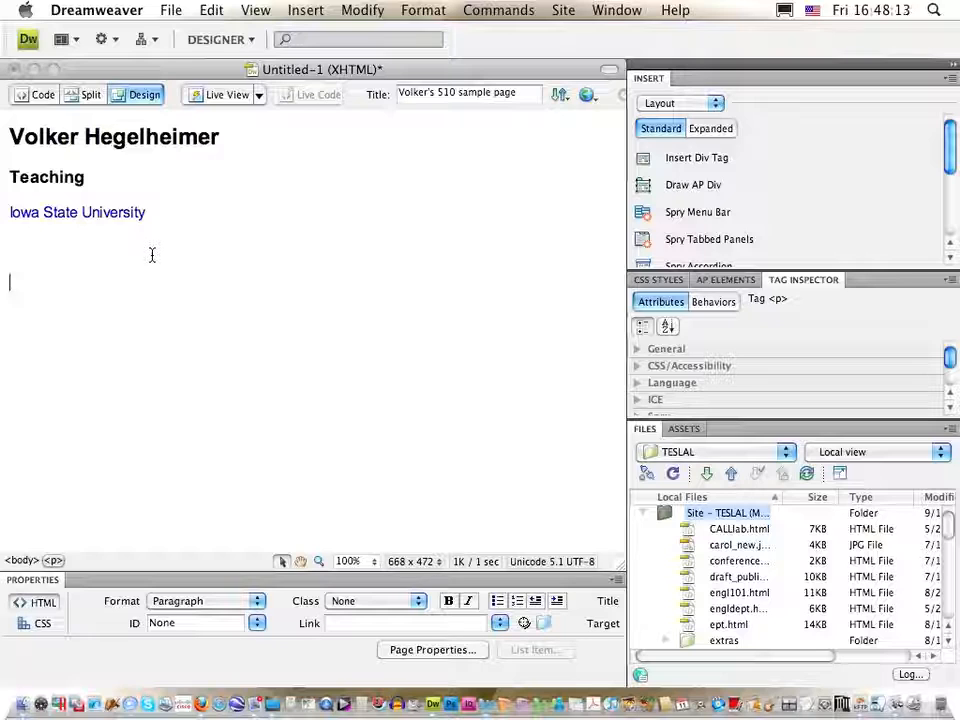
type("set up a ")
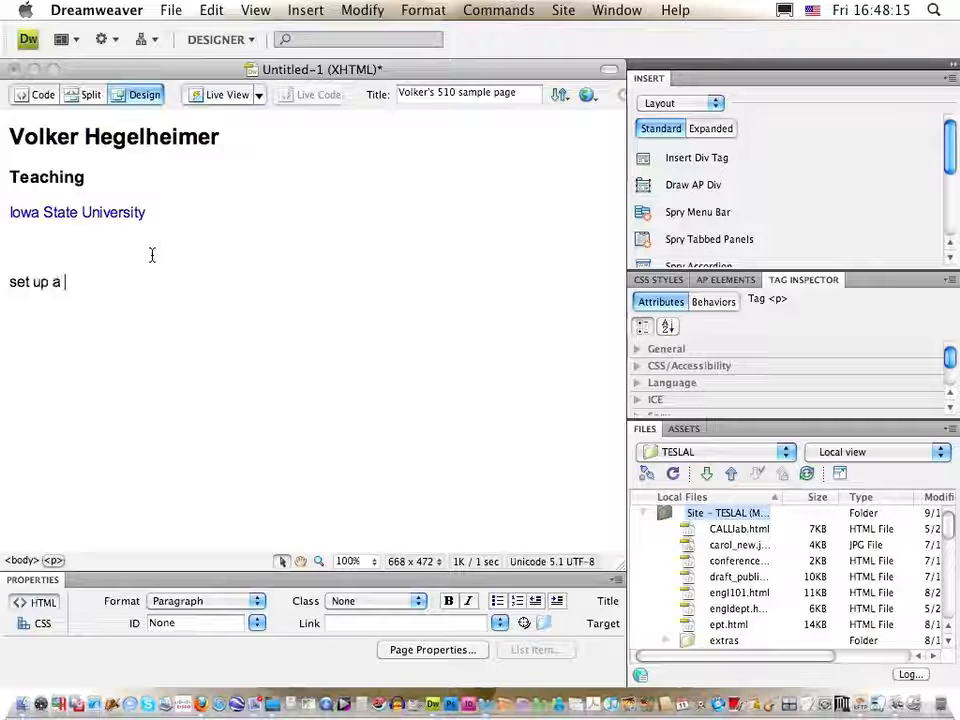
type("local root ")
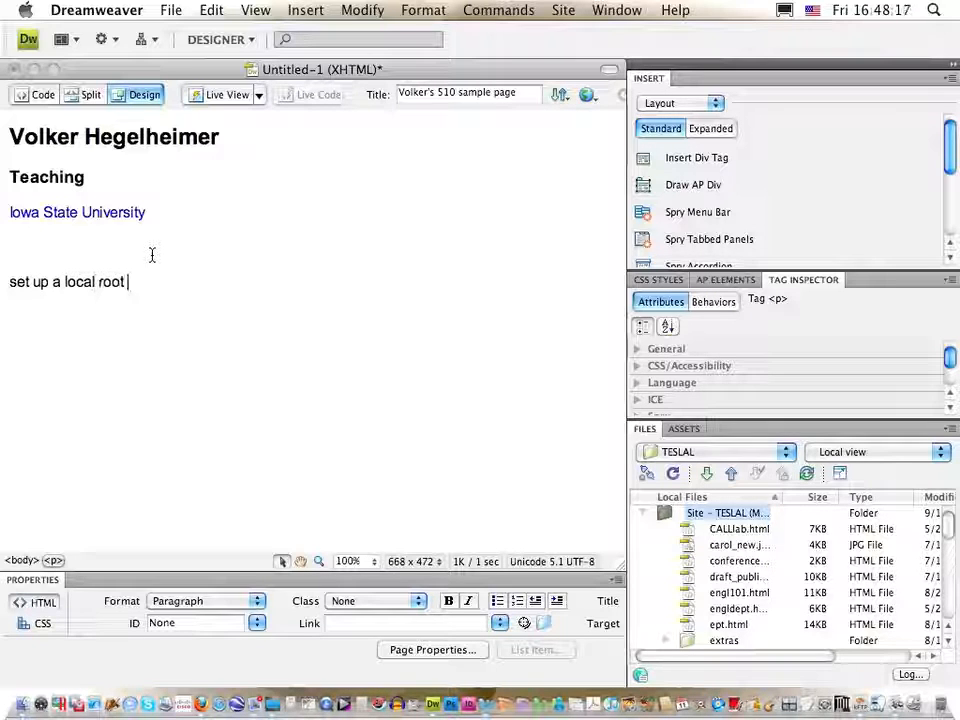
type("folder")
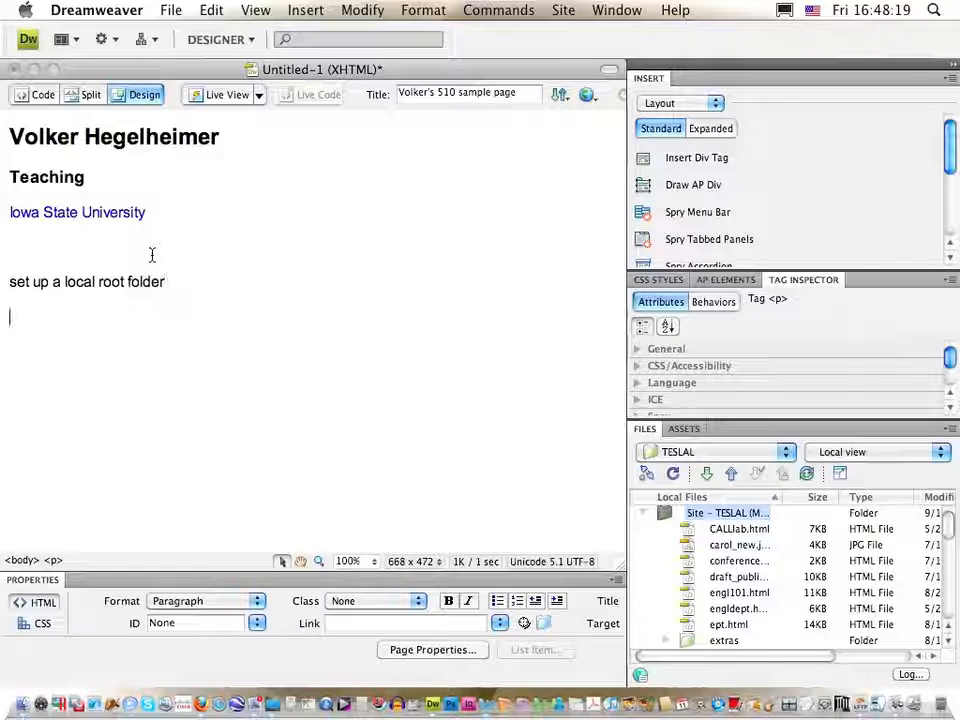
key("Up")
key("Down")
key("Left")
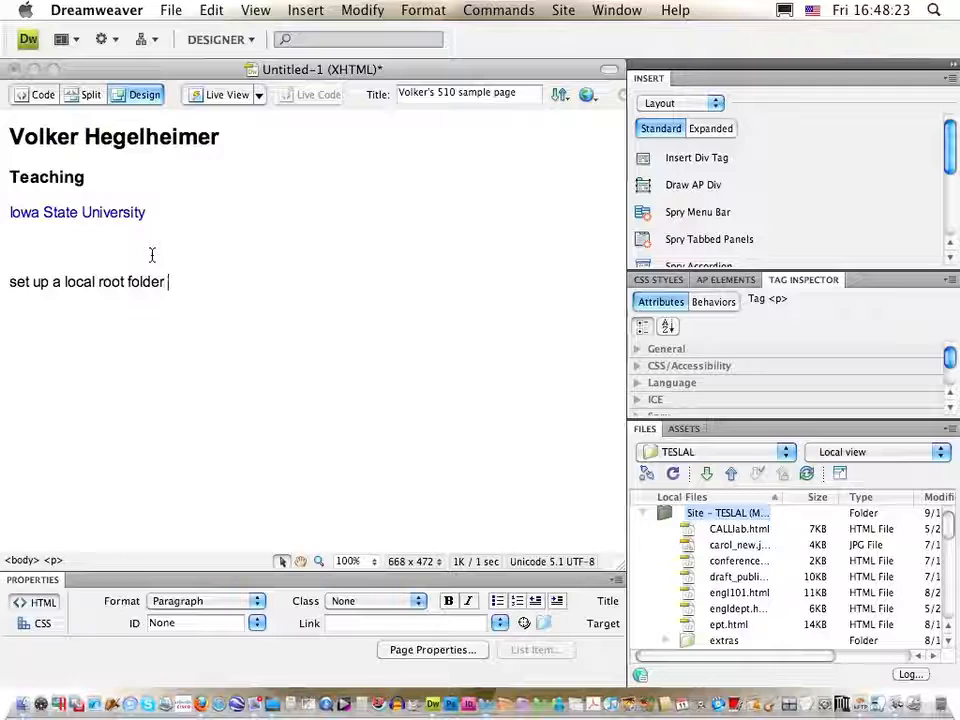
type("– ")
type("used for ")
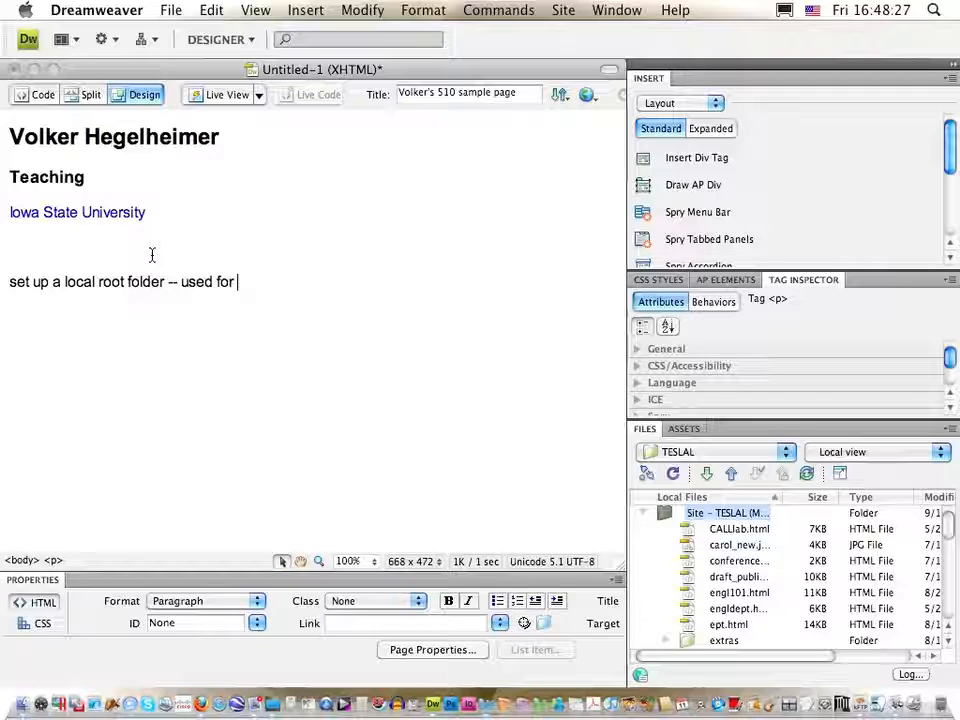
type("local development")
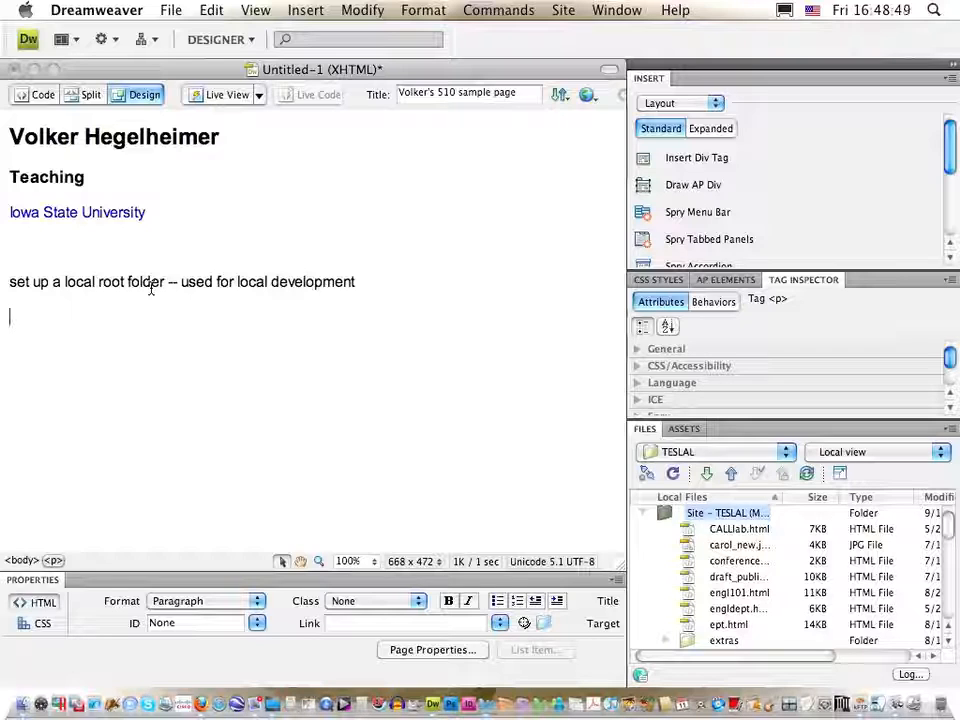
Step: Switch to Finder and examine the contents of the 510www folder on the NO NAME drive
left_click(22, 708)
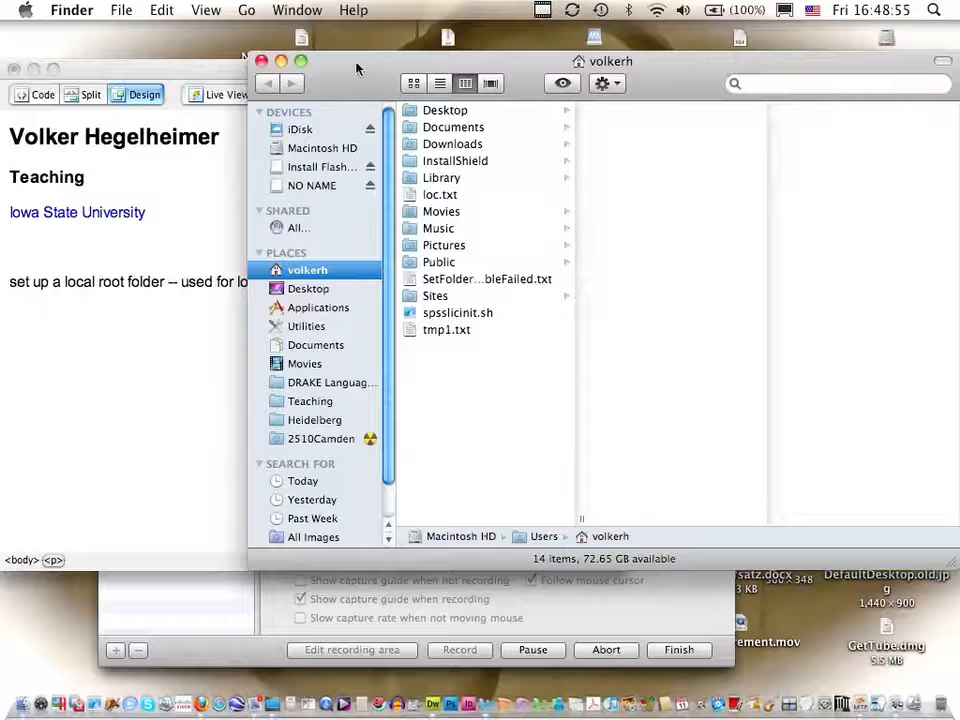
left_click_drag(356, 64, 282, 53)
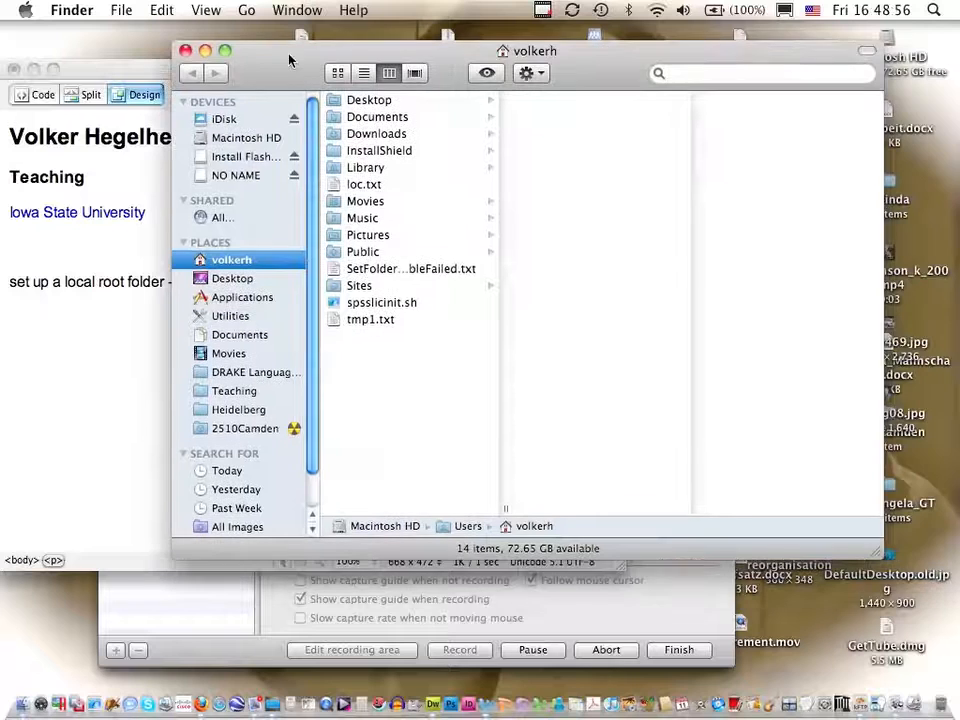
left_click(230, 177)
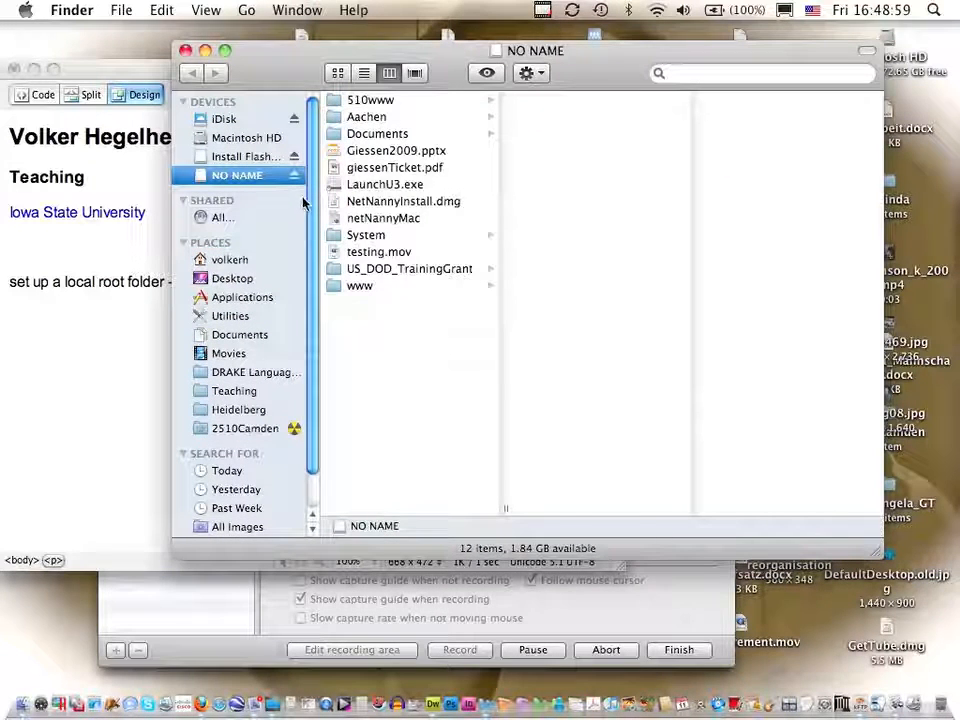
left_click(365, 101)
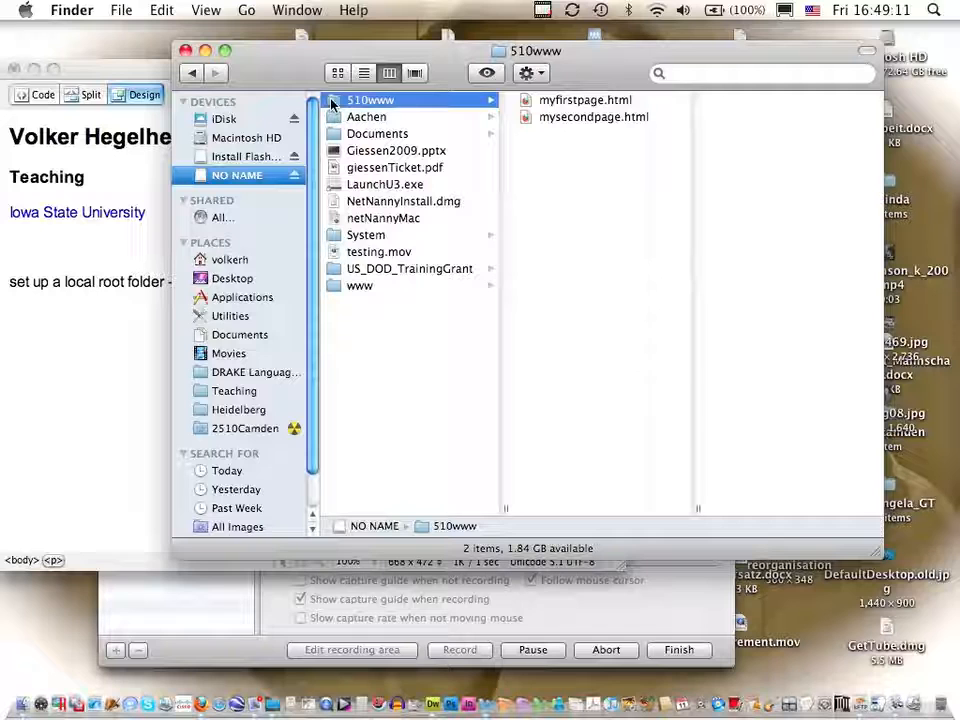
right_click(369, 346)
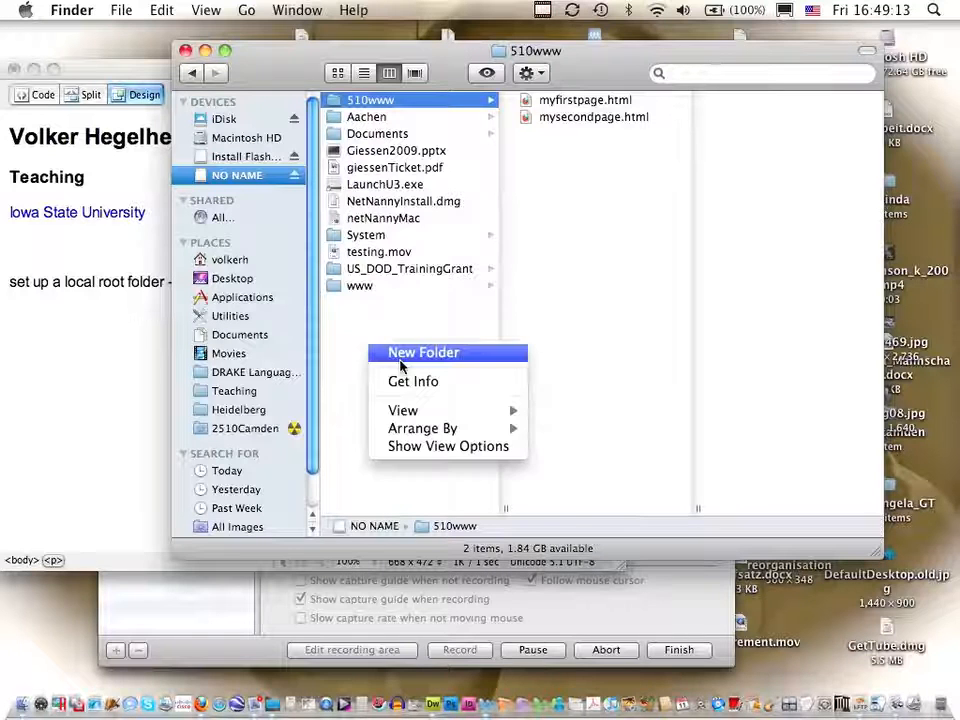
left_click(344, 360)
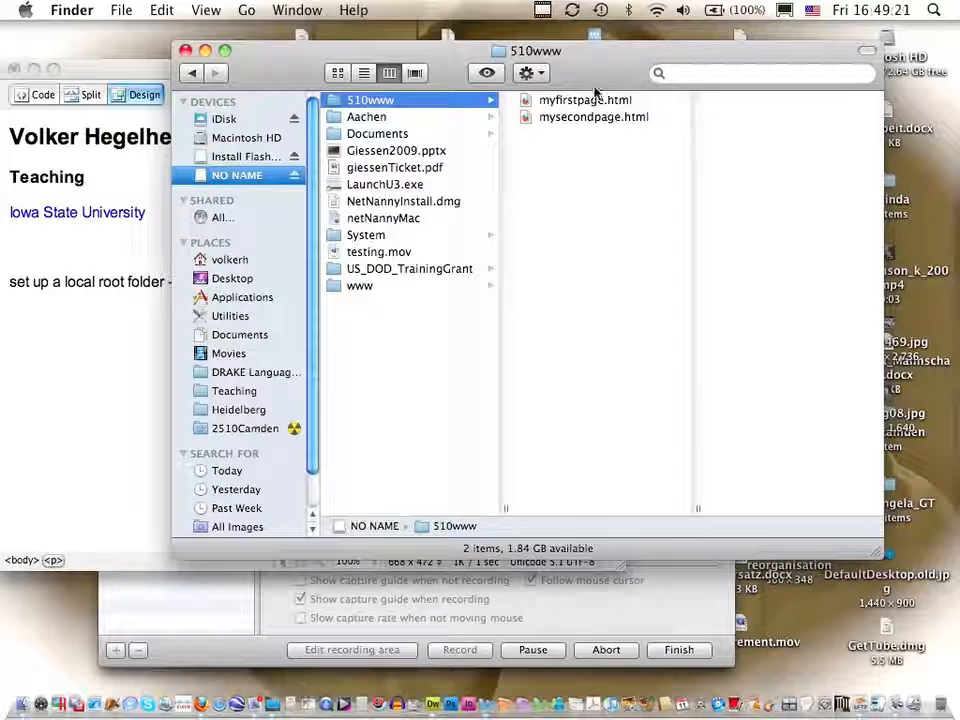
Step: Switch back to Dreamweaver and start defining a new site named 510
left_click(88, 352)
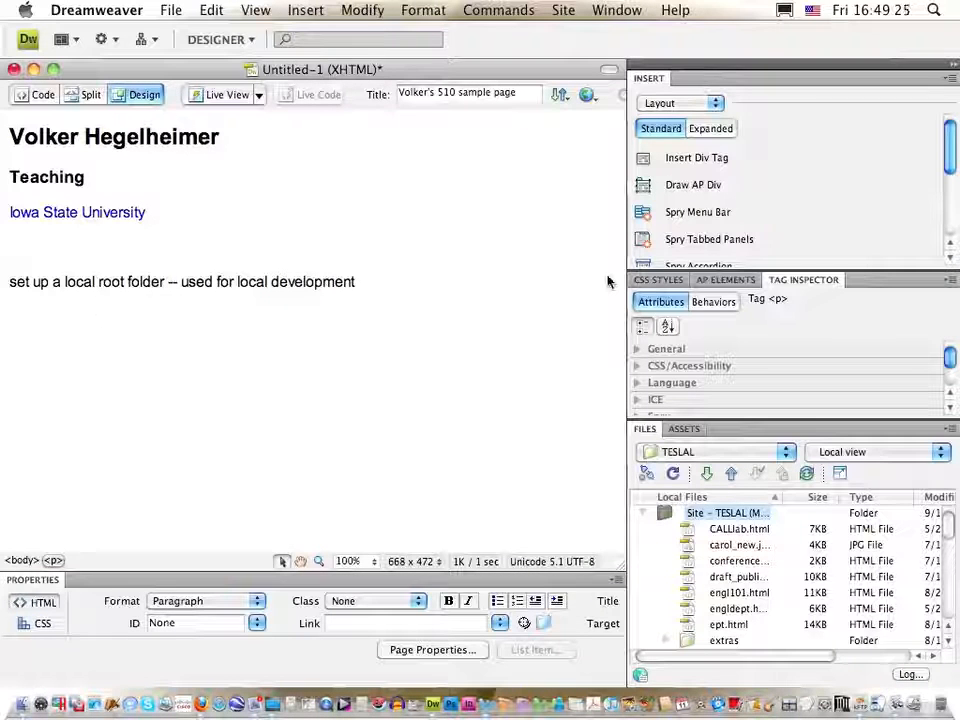
left_click(787, 456)
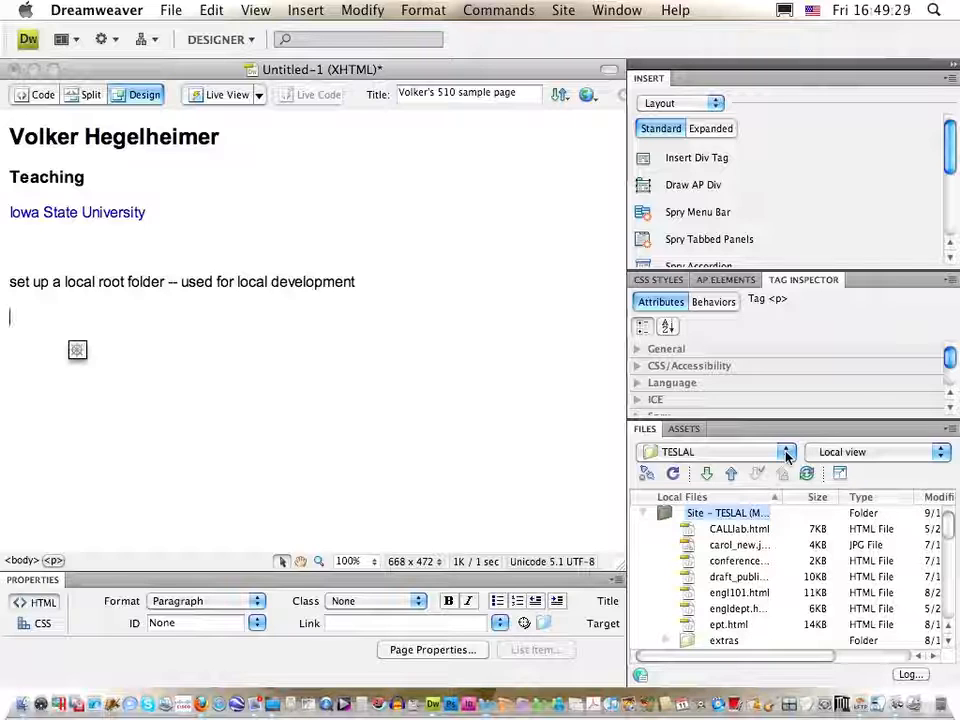
left_click(787, 456)
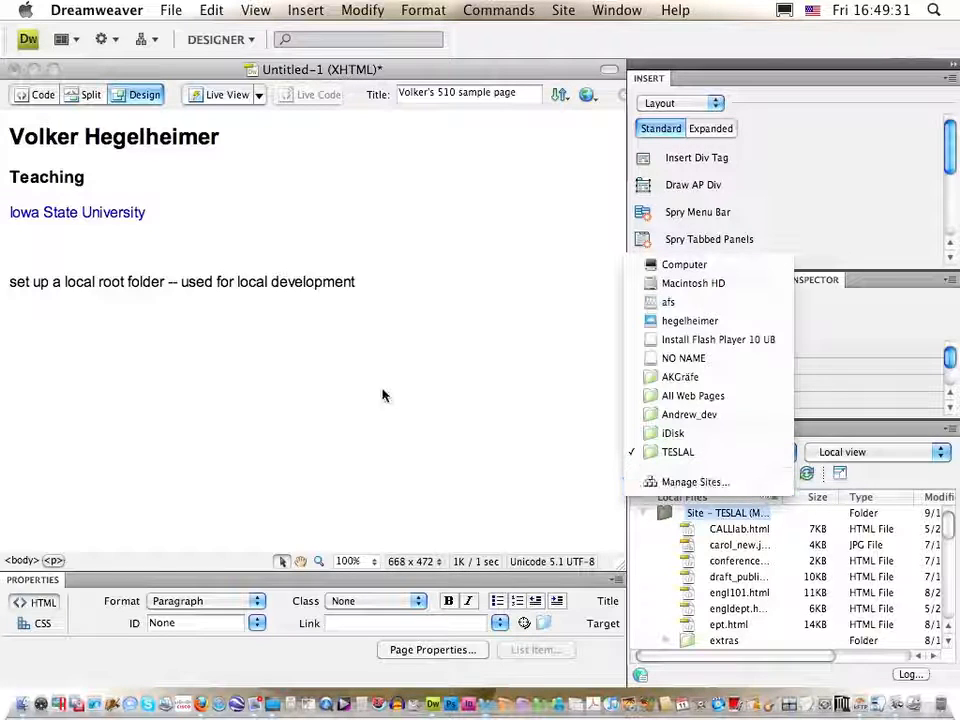
left_click(563, 12)
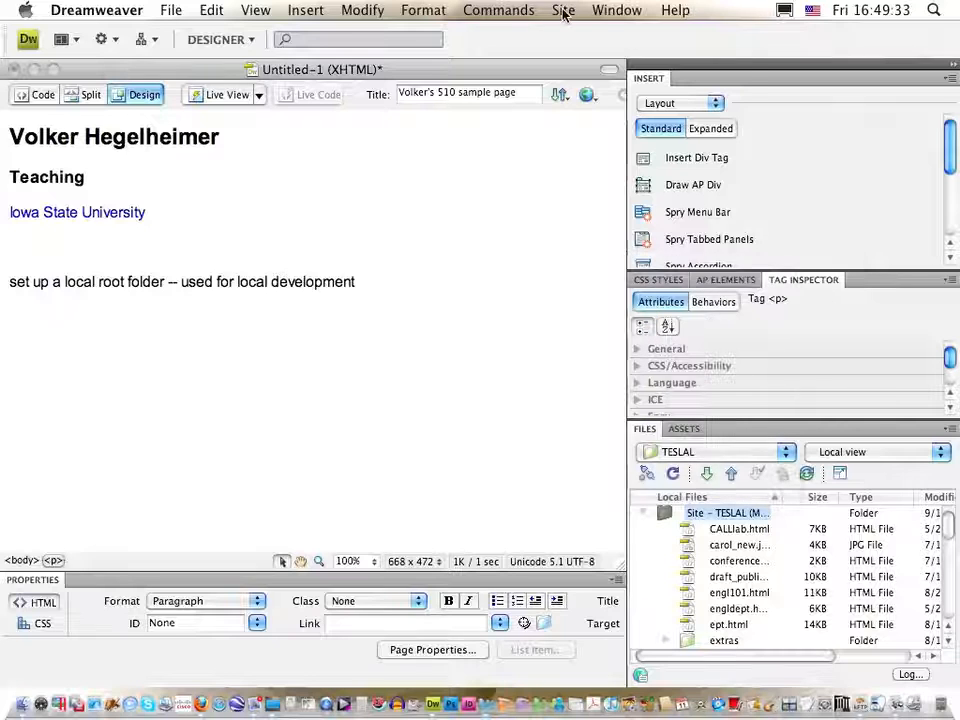
left_click(563, 12)
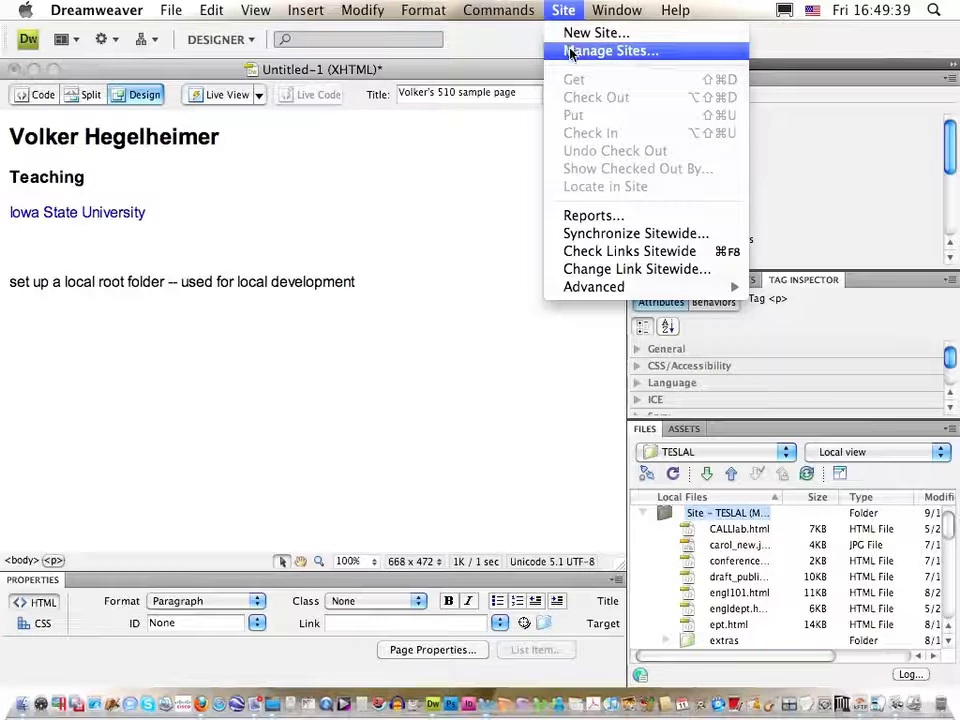
left_click(572, 52)
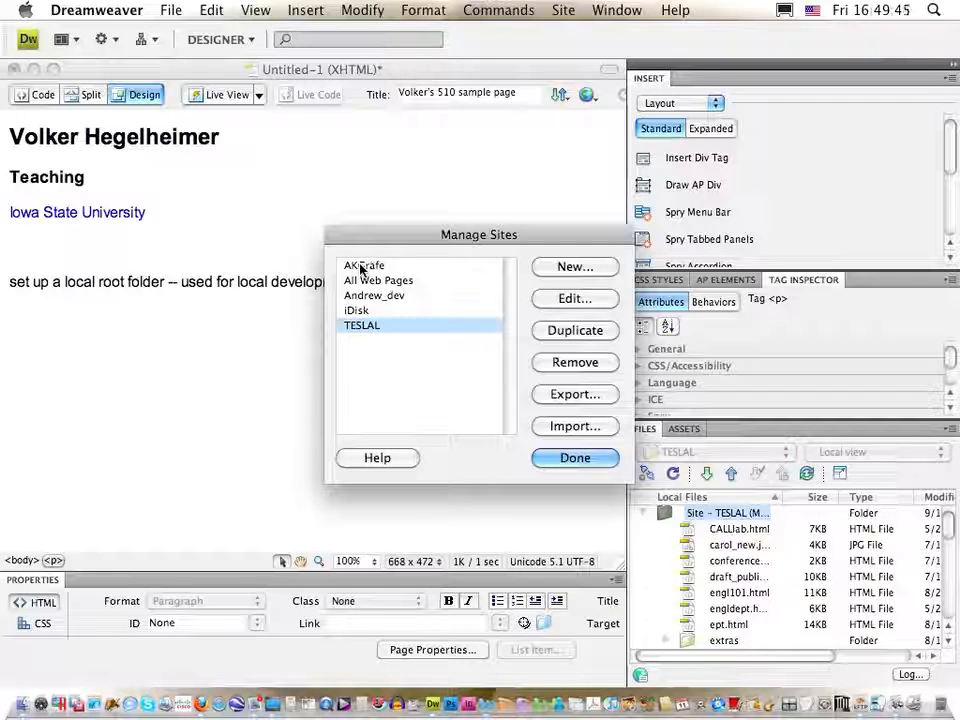
left_click(574, 267)
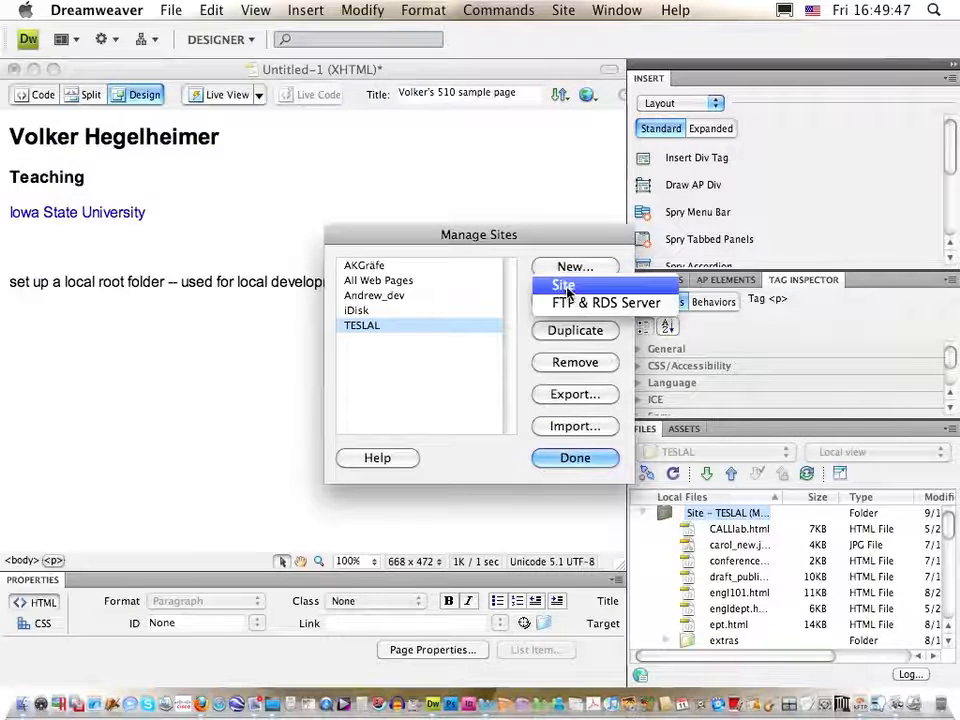
left_click(564, 287)
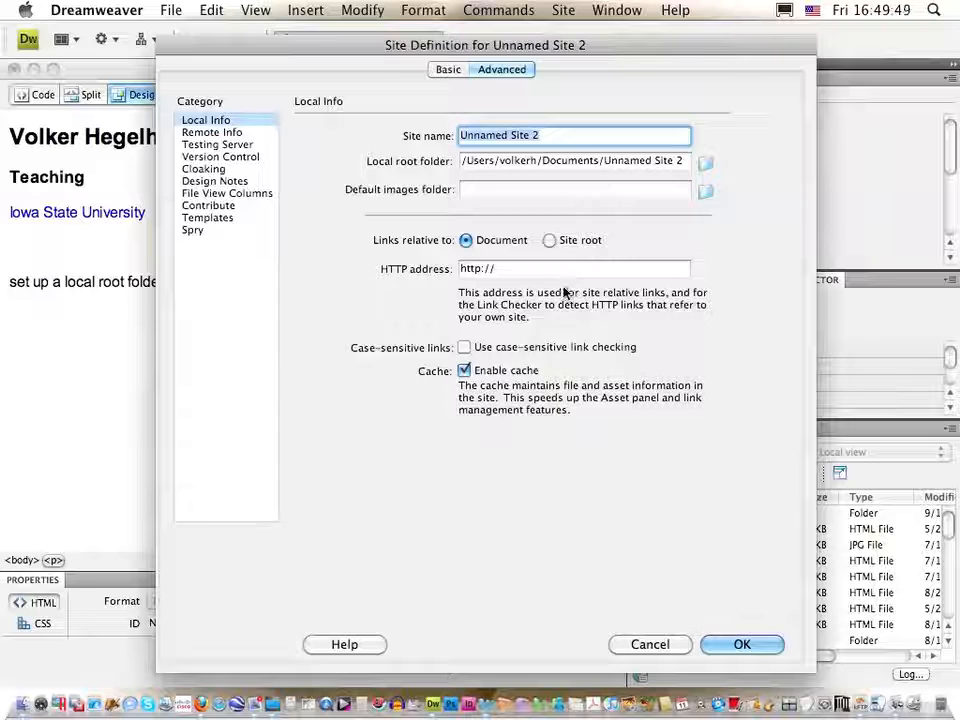
type("510")
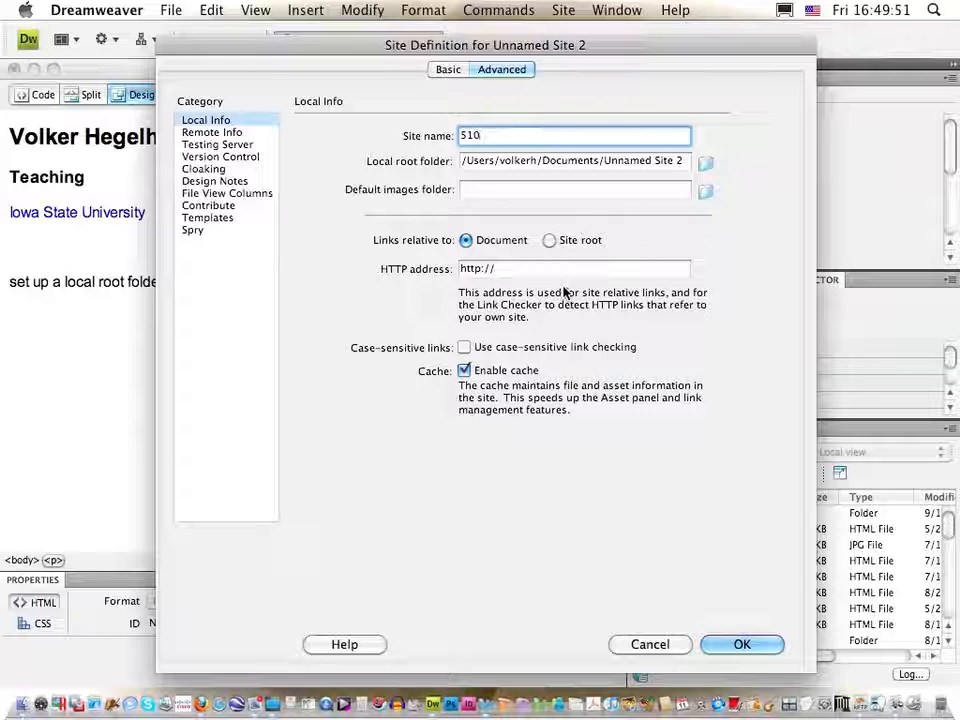
Step: Set the 510 site's local root folder to 510www on the NO NAME drive and finish the site definition
left_click(705, 164)
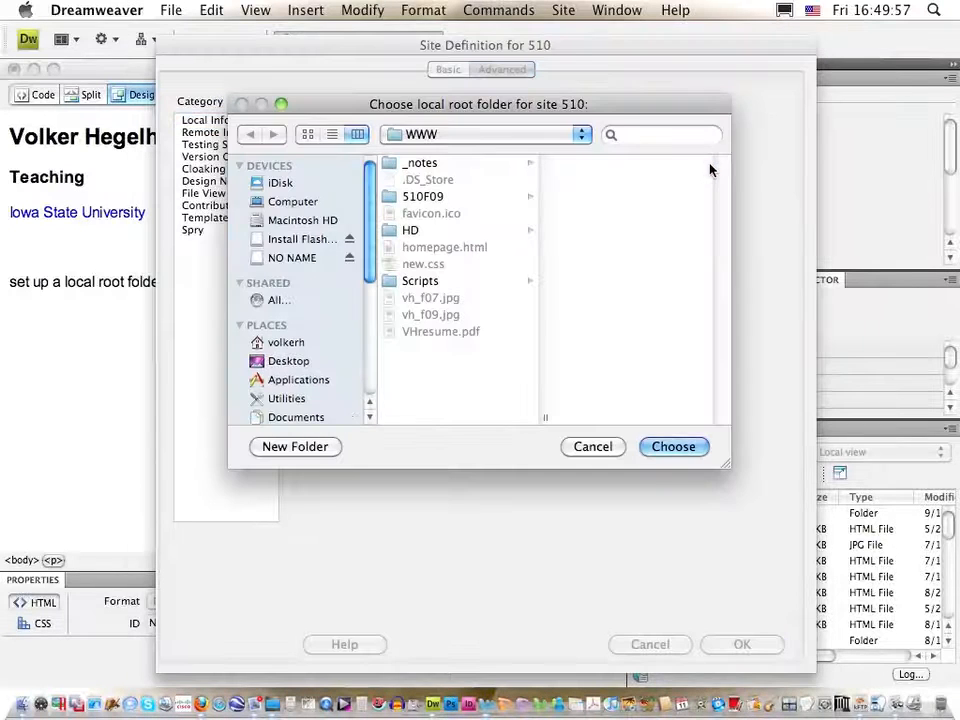
left_click(583, 137)
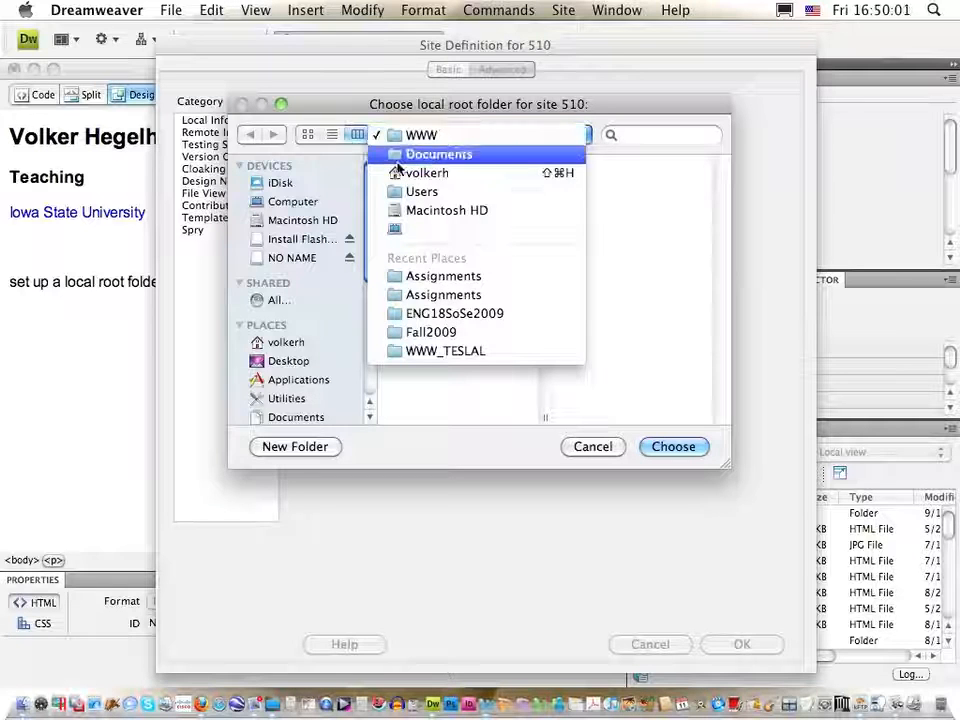
left_click(283, 262)
left_click(283, 262)
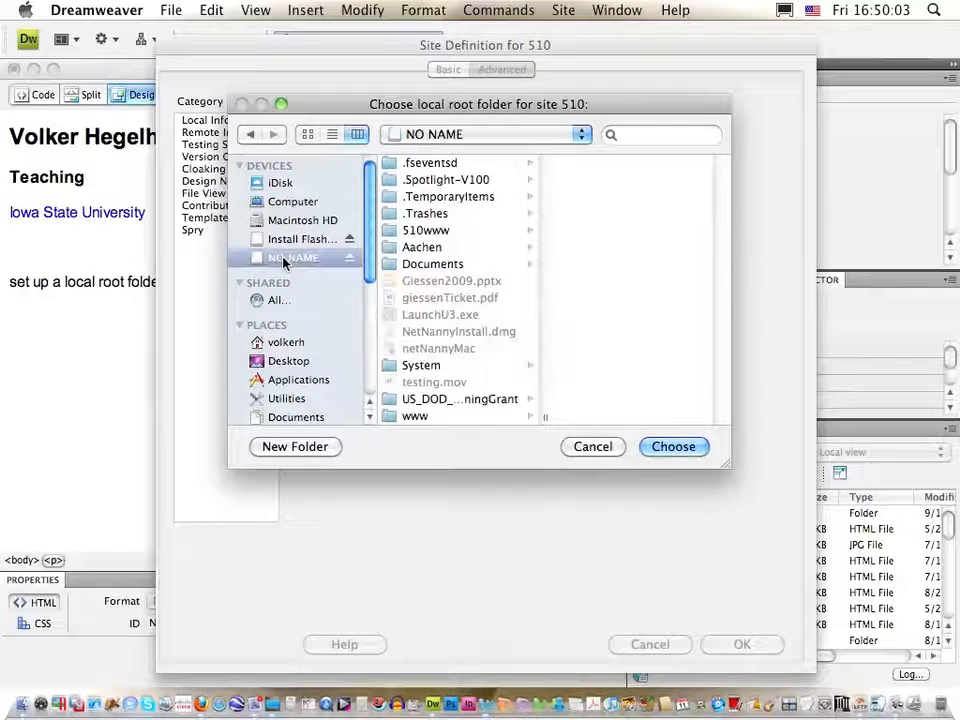
left_click(395, 232)
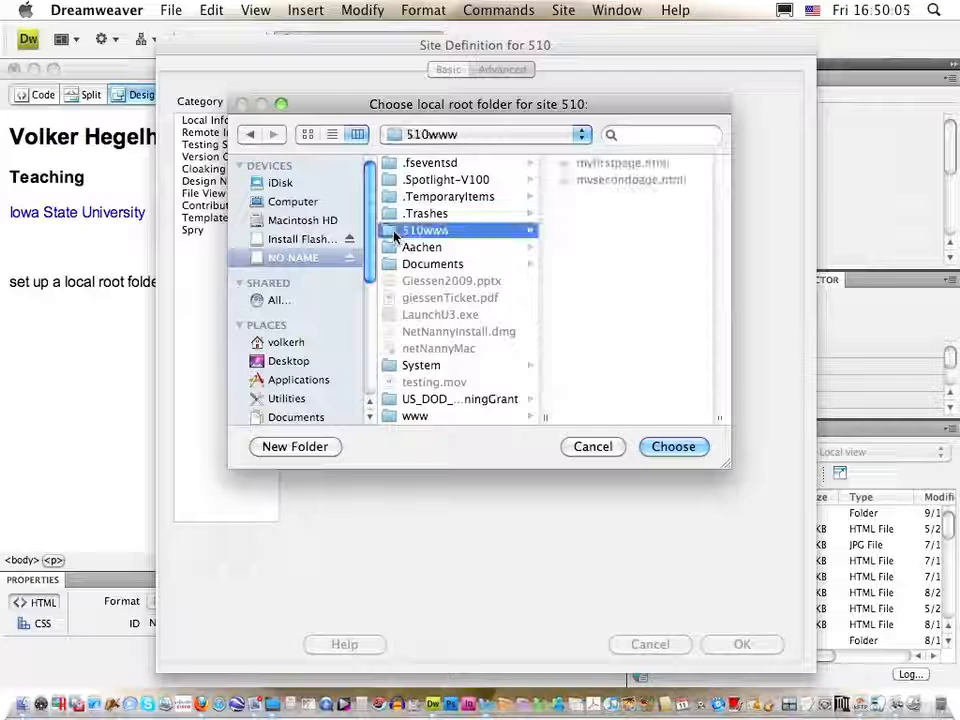
left_click(673, 447)
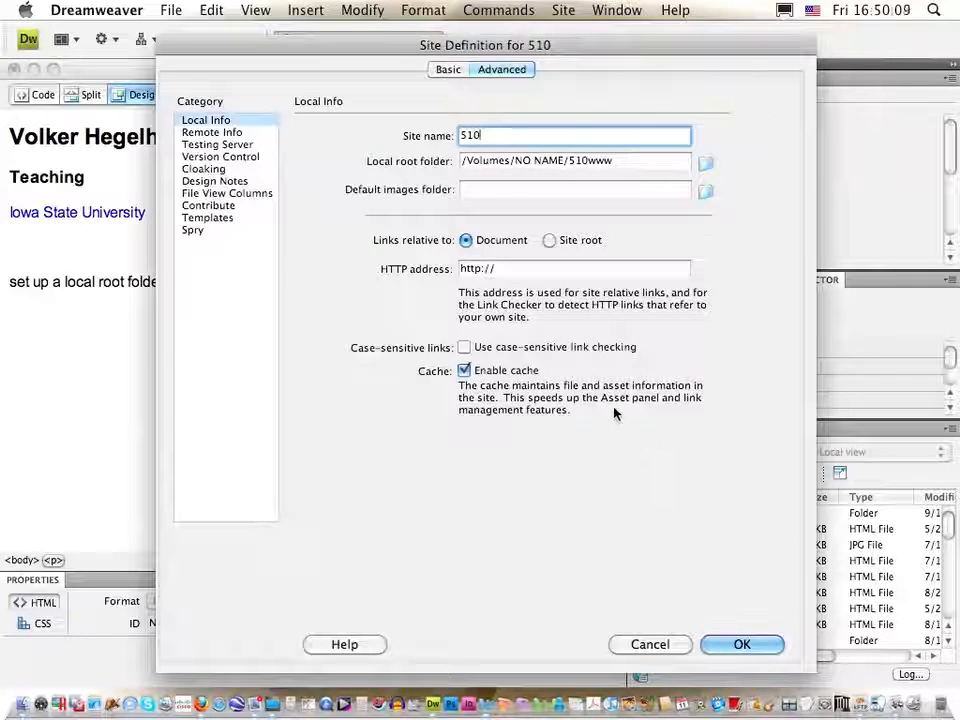
left_click(742, 644)
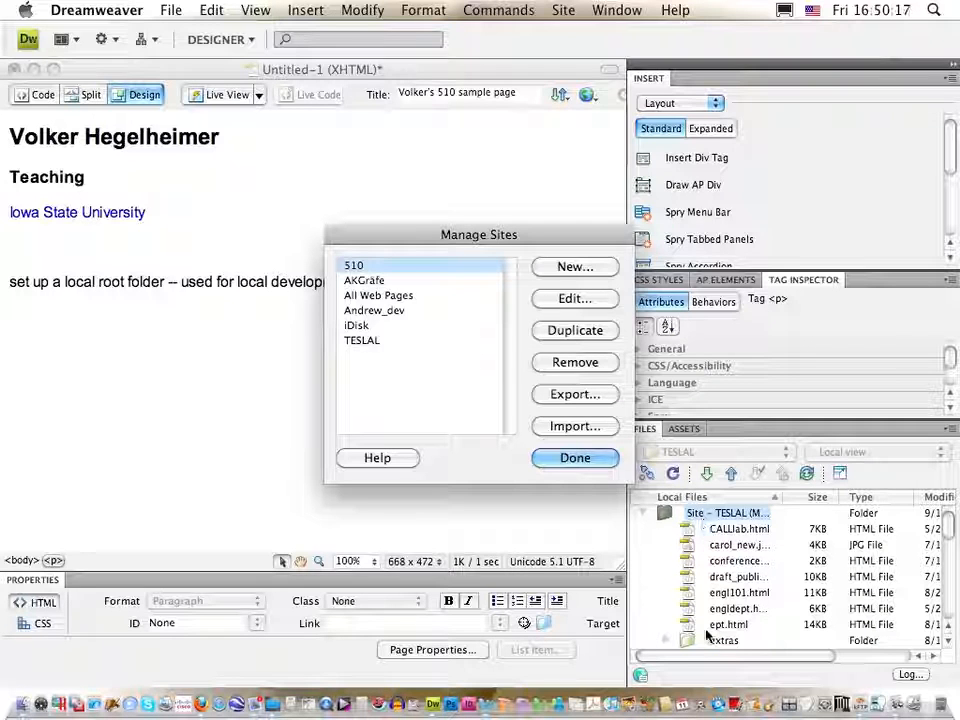
left_click(573, 458)
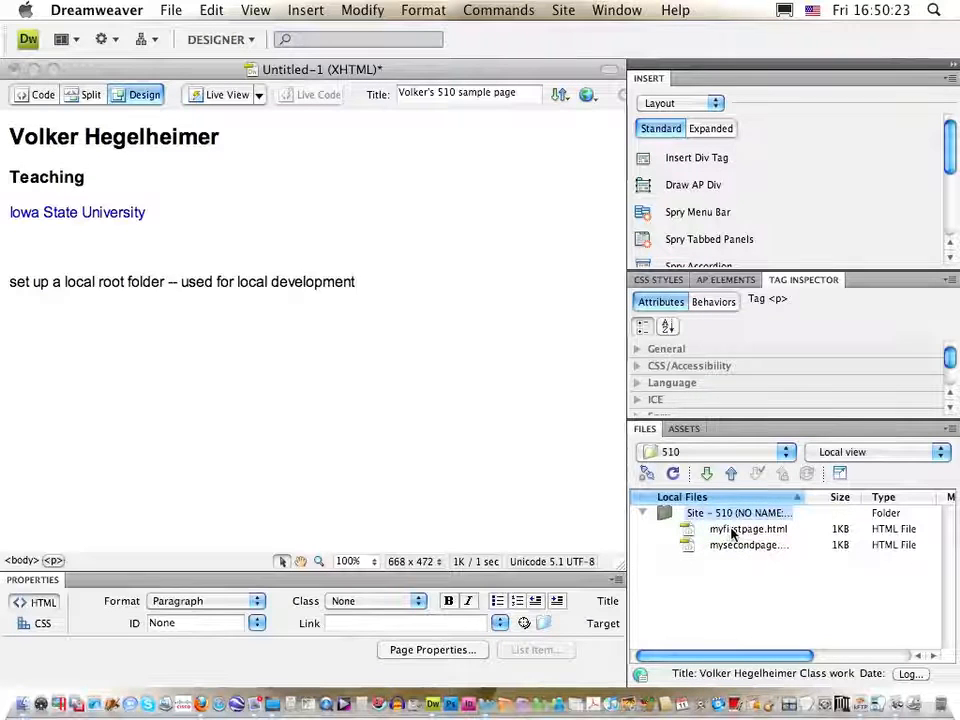
Step: Save the untitled page as tutorialpg1.html in the 510www folder
left_click(236, 326)
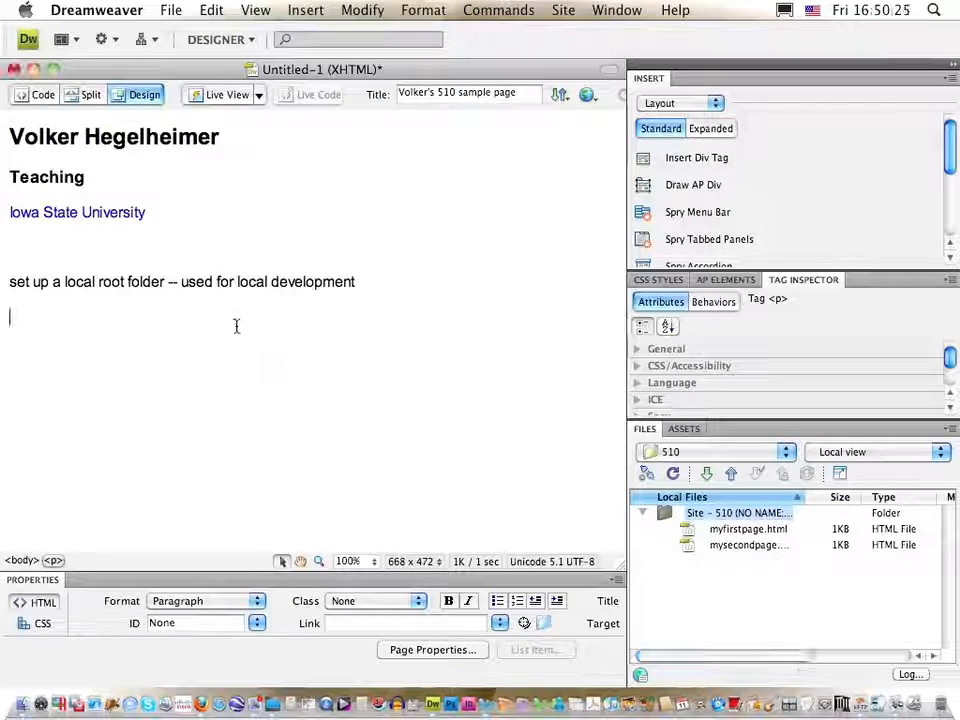
key("super+s")
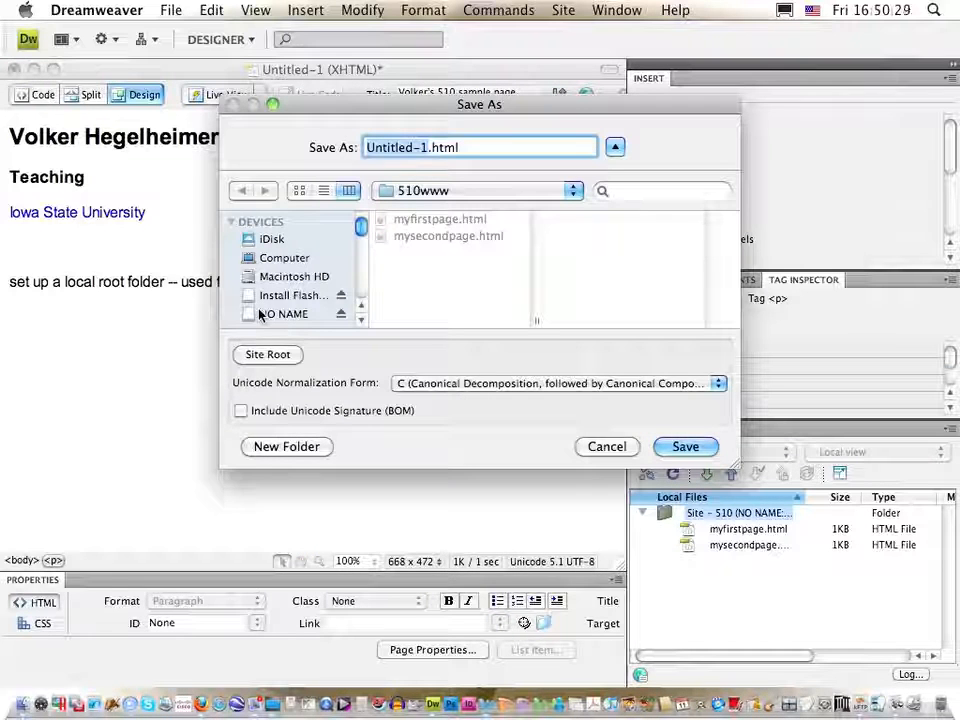
type("tutorial")
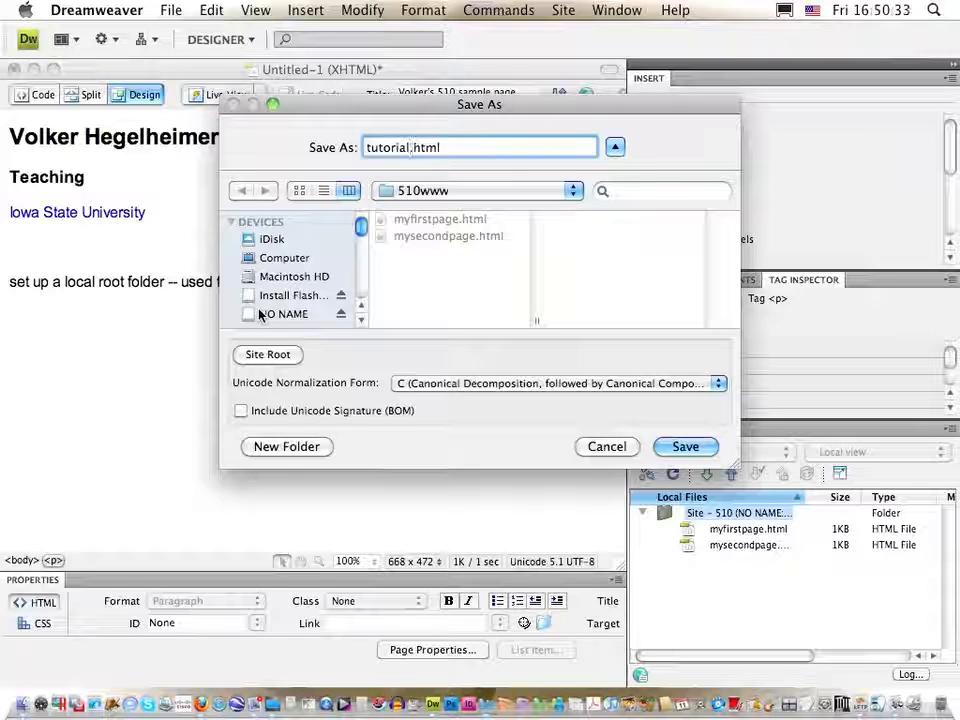
type("pg1")
key("Return")
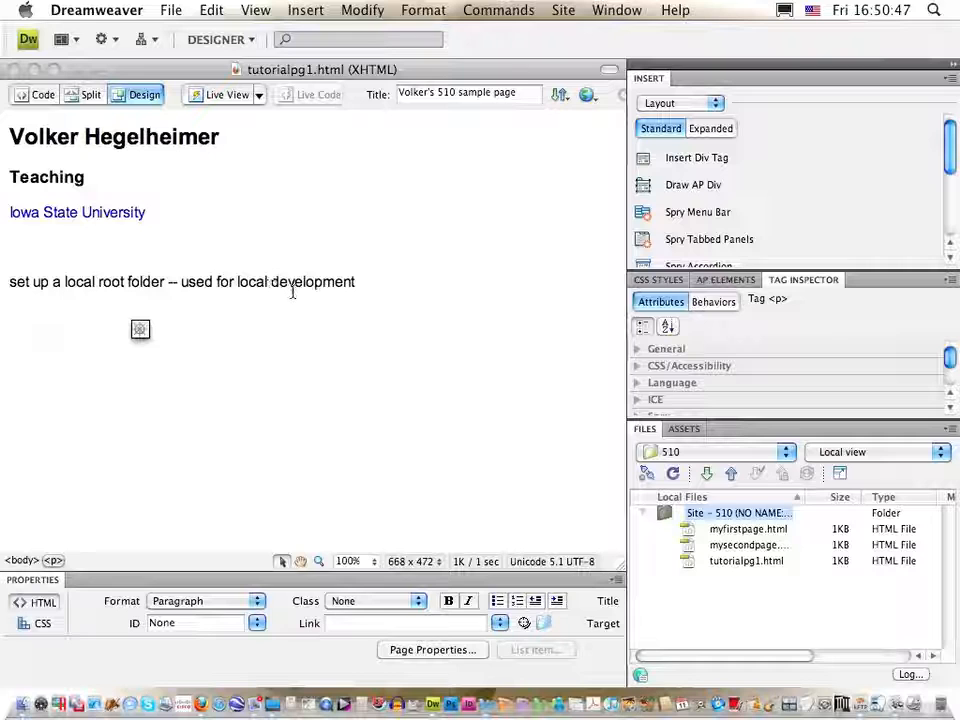
Step: Preview the page in Firefox and test the "Iowa State University" link, returning to the sample page
left_click(589, 97)
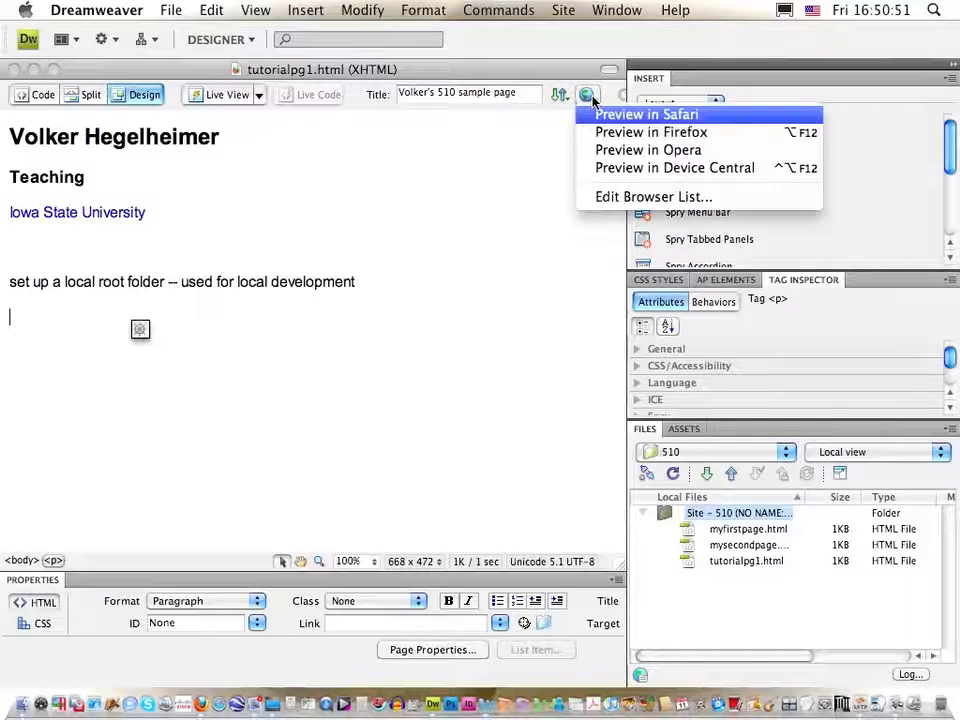
left_click(600, 133)
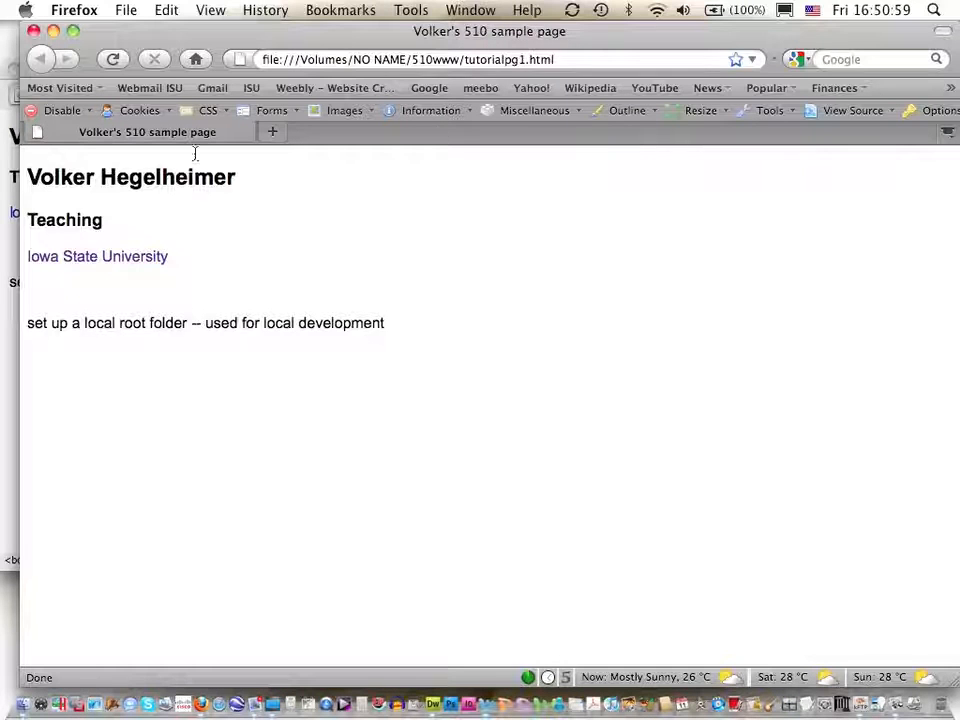
left_click(100, 265)
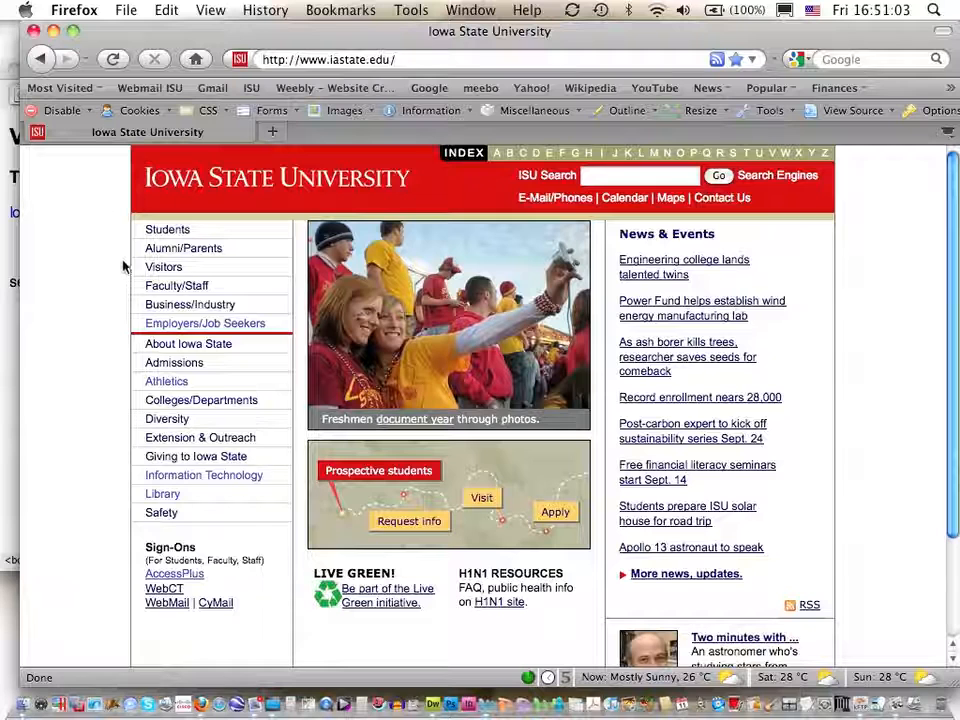
left_click(38, 60)
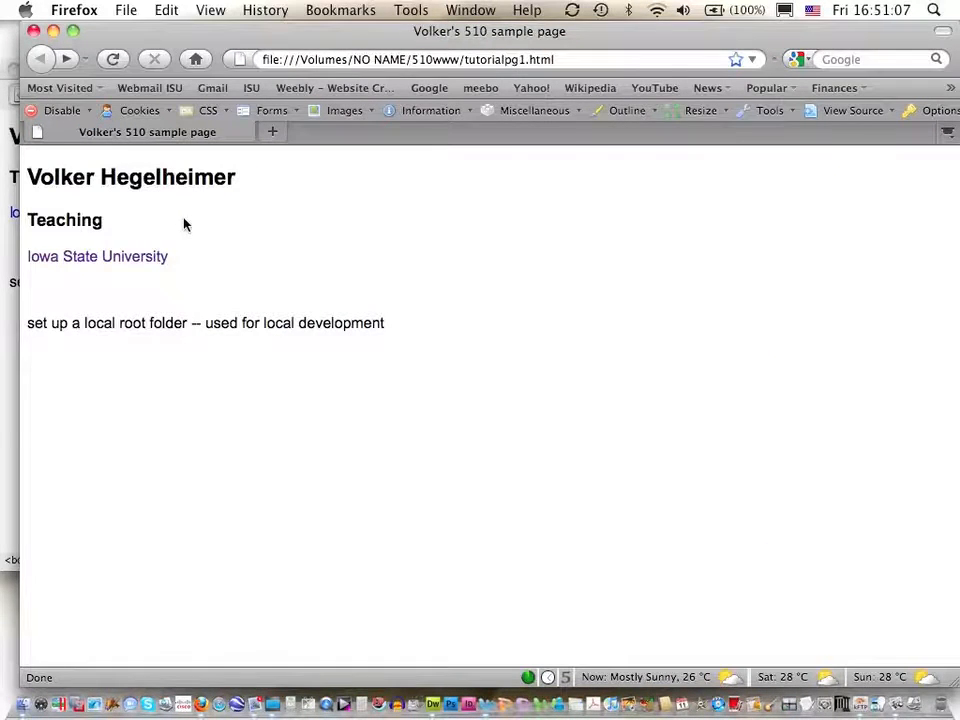
Step: Switch back to Dreamweaver and add the line "relative link (to a fiel I created)" below the local root folder note
key("super+Tab")
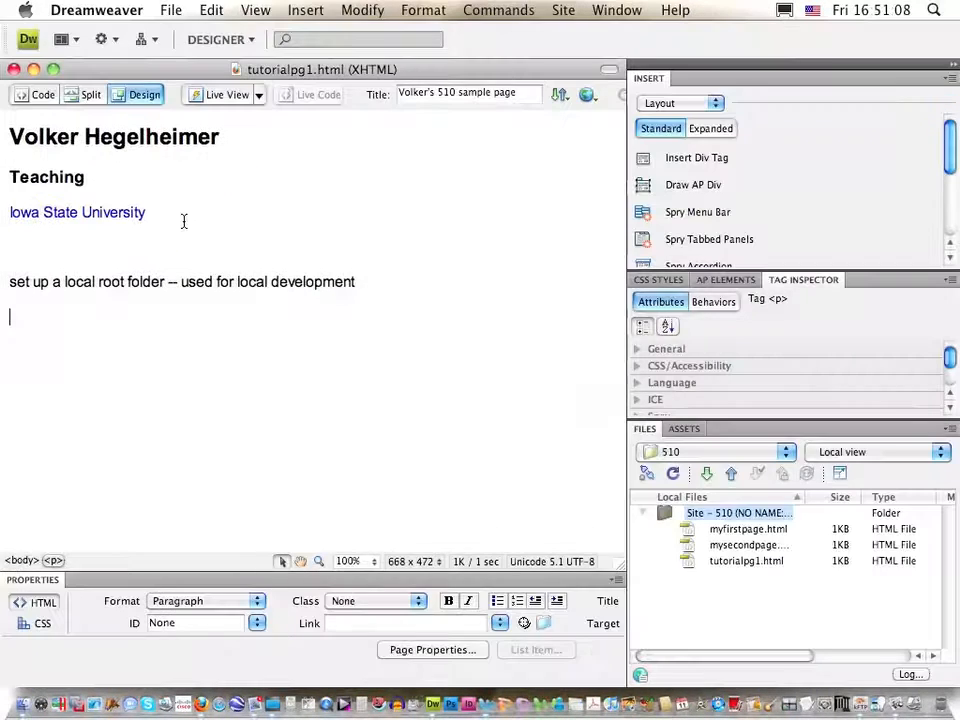
left_click(48, 246)
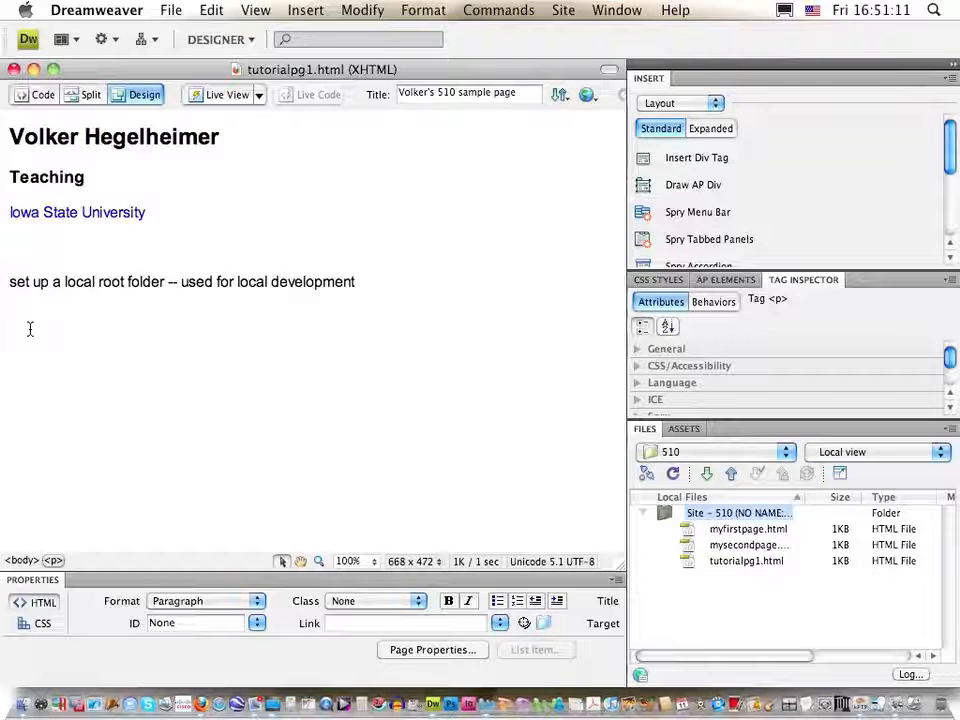
left_click(377, 288)
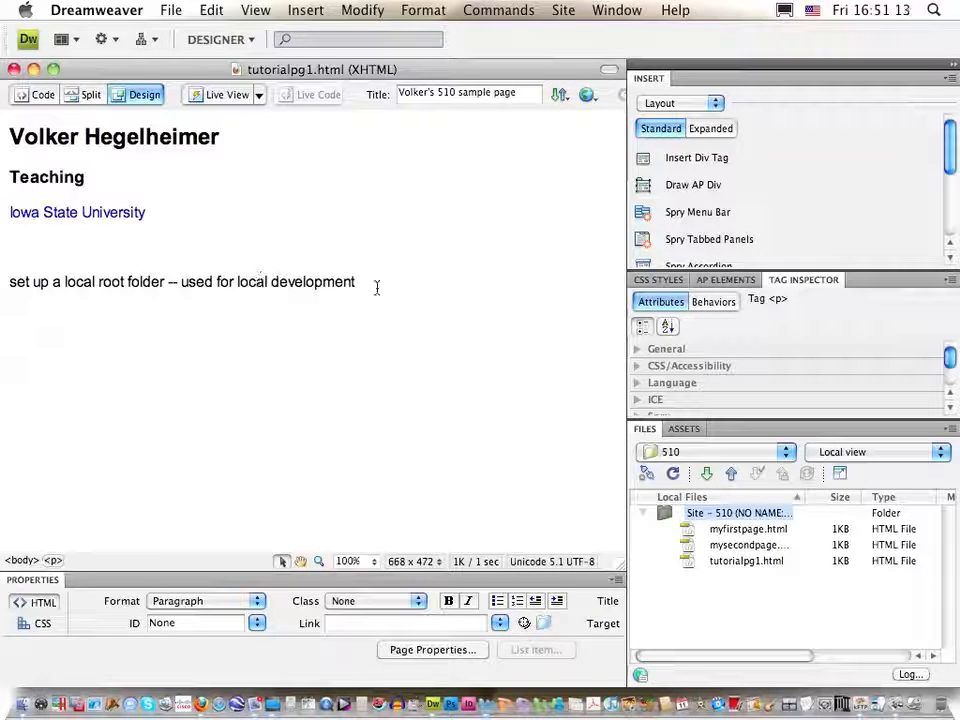
key("Return")
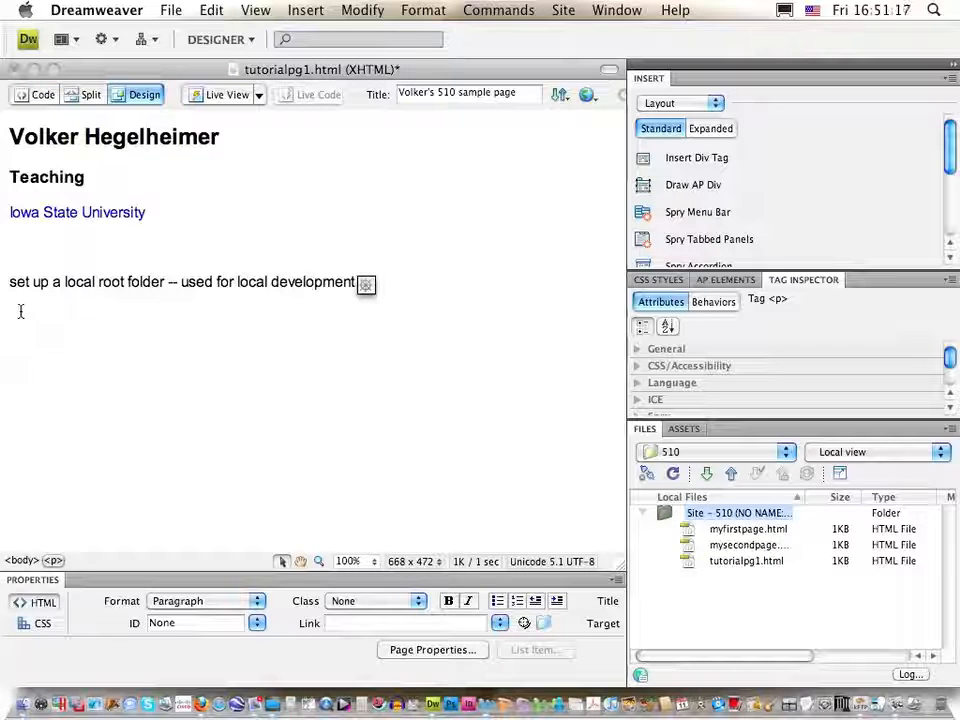
type("realtive l")
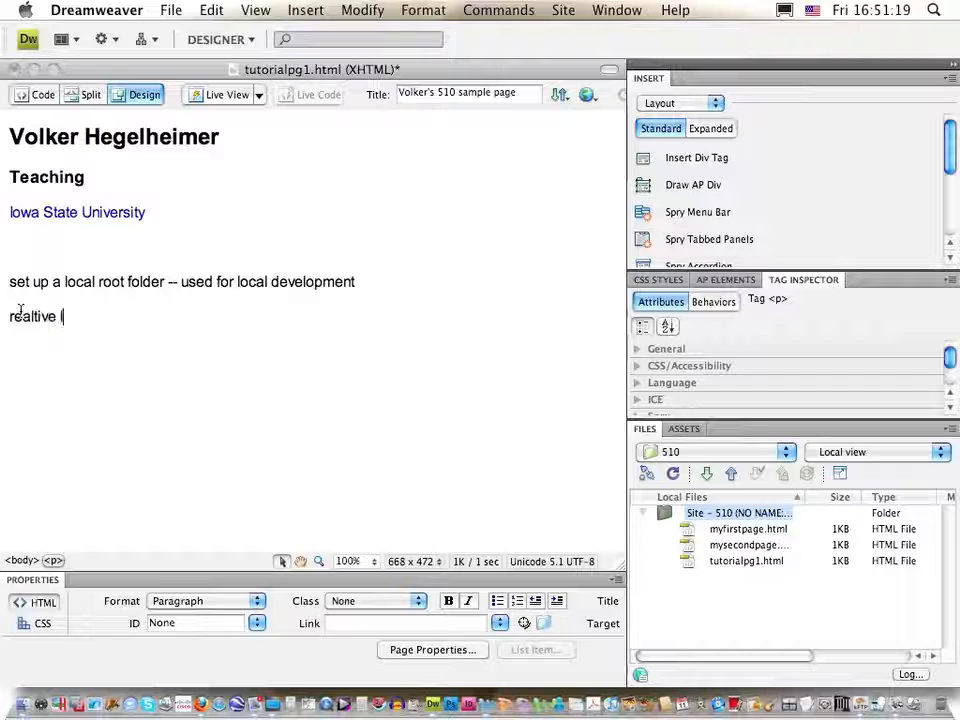
type("ink")
key("BackSpace")
key("BackSpace")
key("BackSpace")
key("BackSpace")
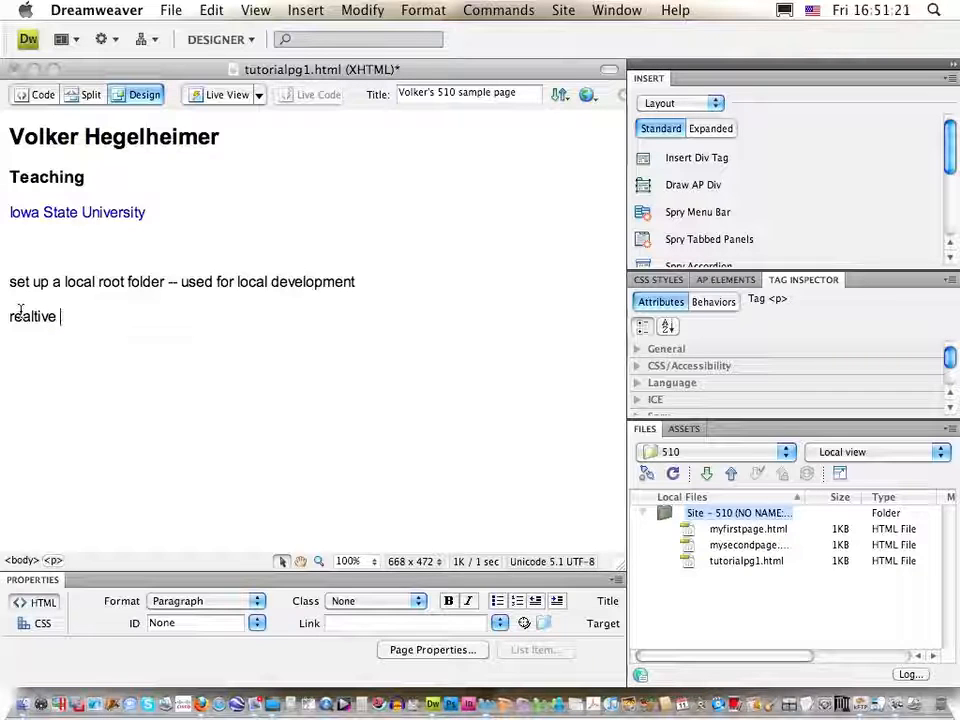
key("BackSpace")
key("BackSpace")
key("BackSpace")
key("BackSpace")
key("BackSpace")
key("BackSpace")
key("BackSpace")
type("lati")
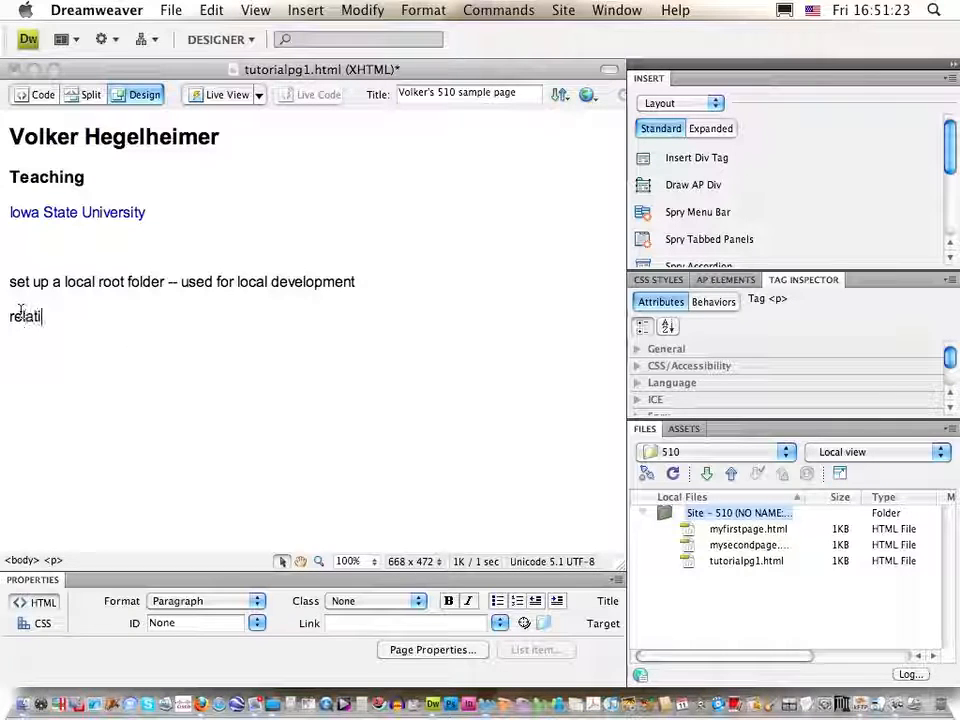
type("ve link (")
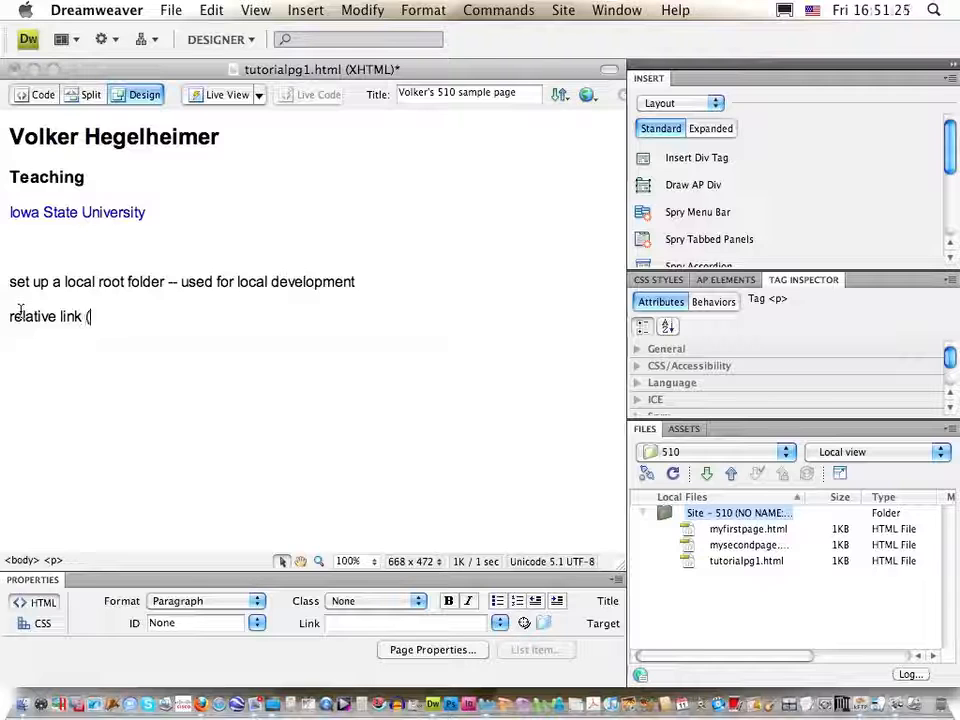
type("to a fiel")
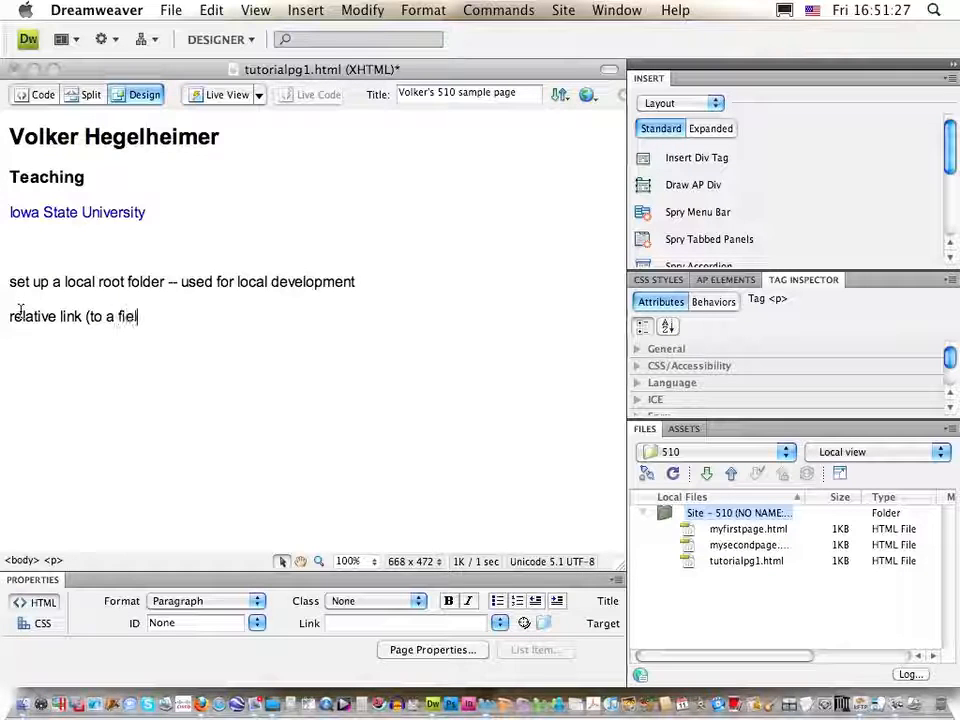
type(" I created)")
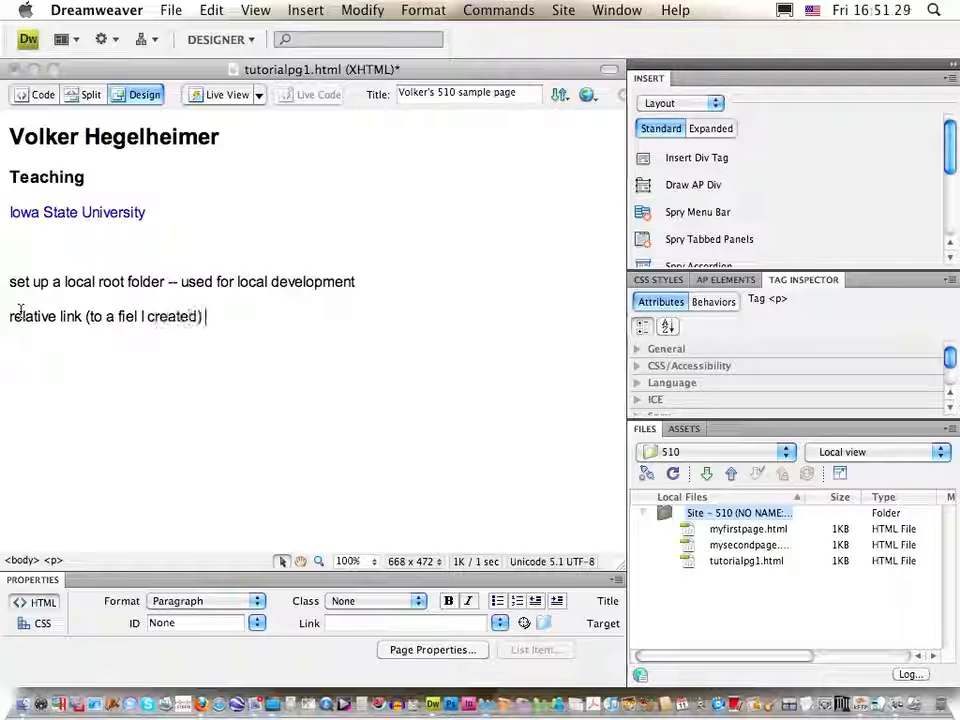
key("Return")
key("Up")
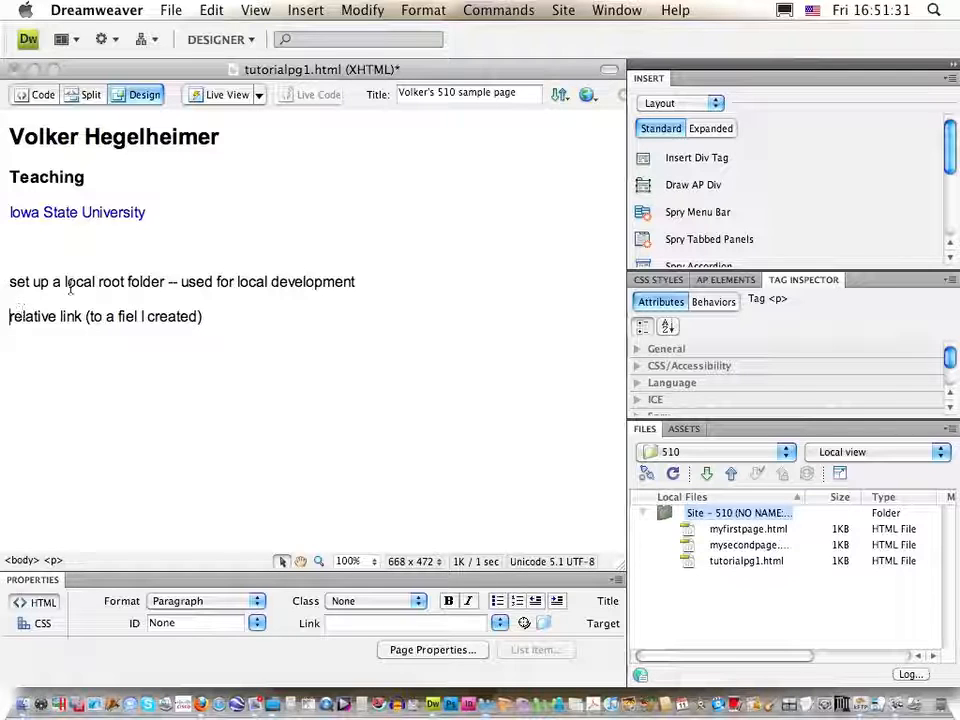
Step: Correct "fiel" to "file" in the relative link line and remove the stray "e" from the line below
left_click(134, 318)
key("BackSpace")
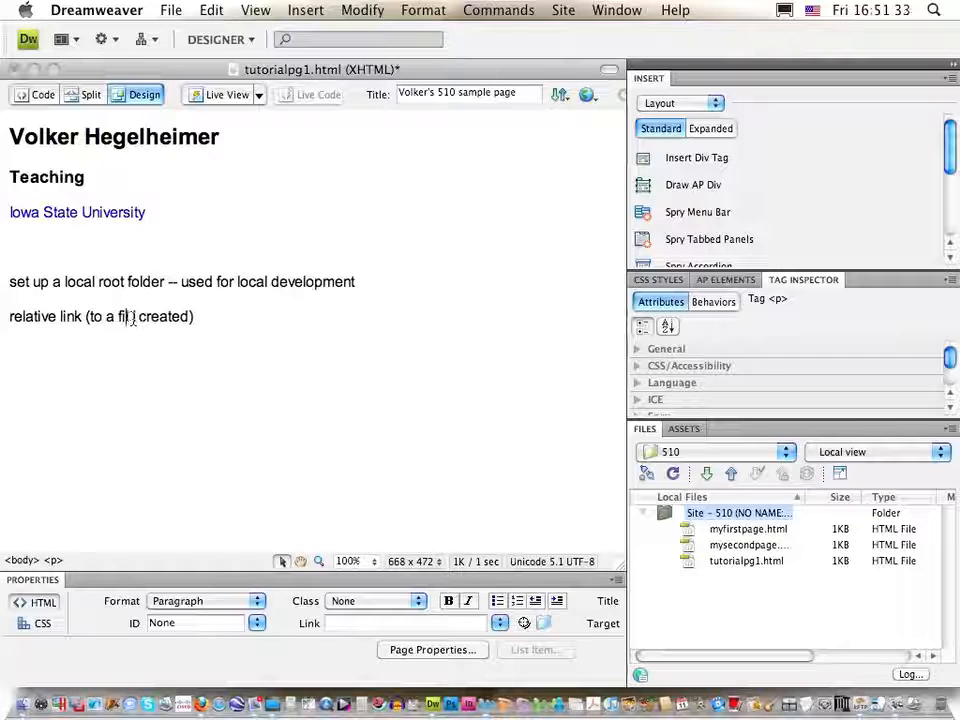
key("Down")
type("e")
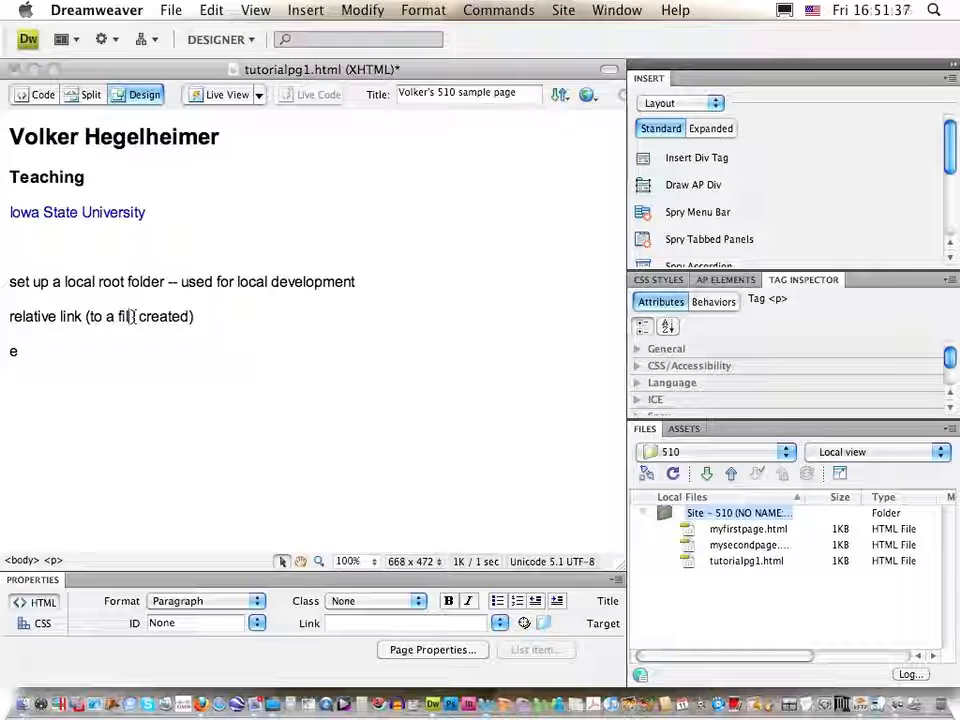
left_click(133, 316)
type("e")
key("BackSpace")
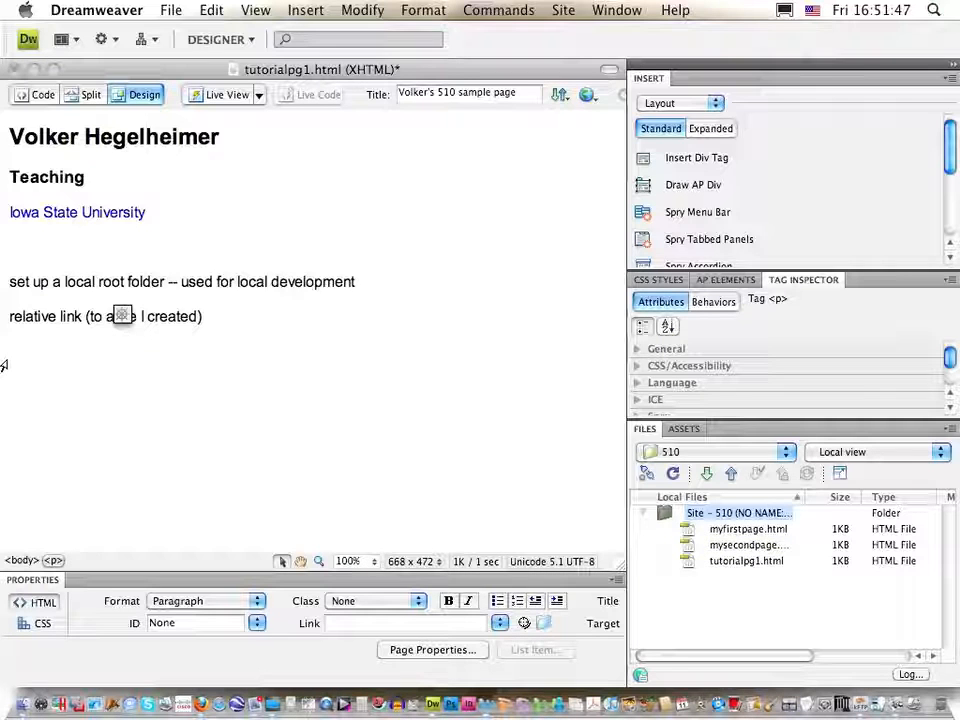
Step: Add the line "my second page" below the relative link line and link it to the site's mysecondpage HTML file
type("my second page")
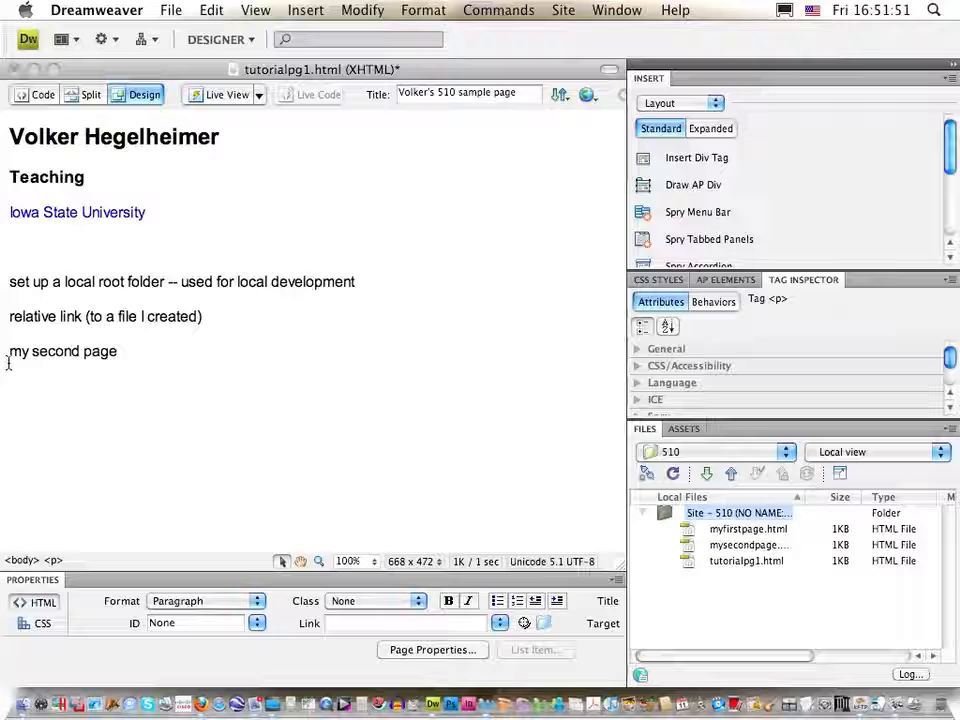
triple_click(9, 362)
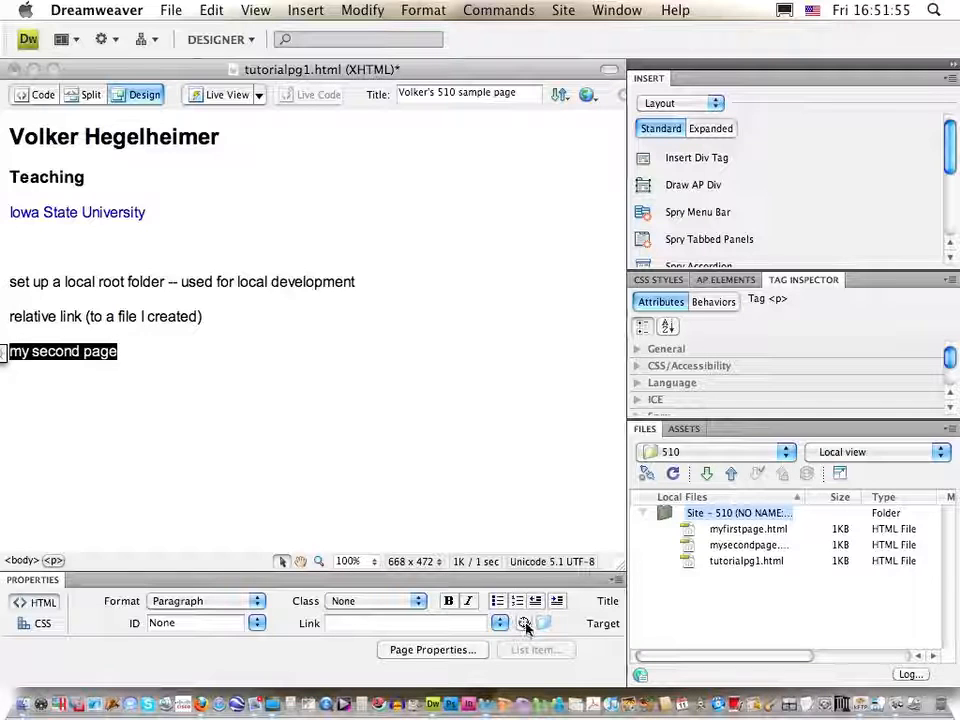
left_click_drag(524, 622, 656, 545)
left_click(146, 388)
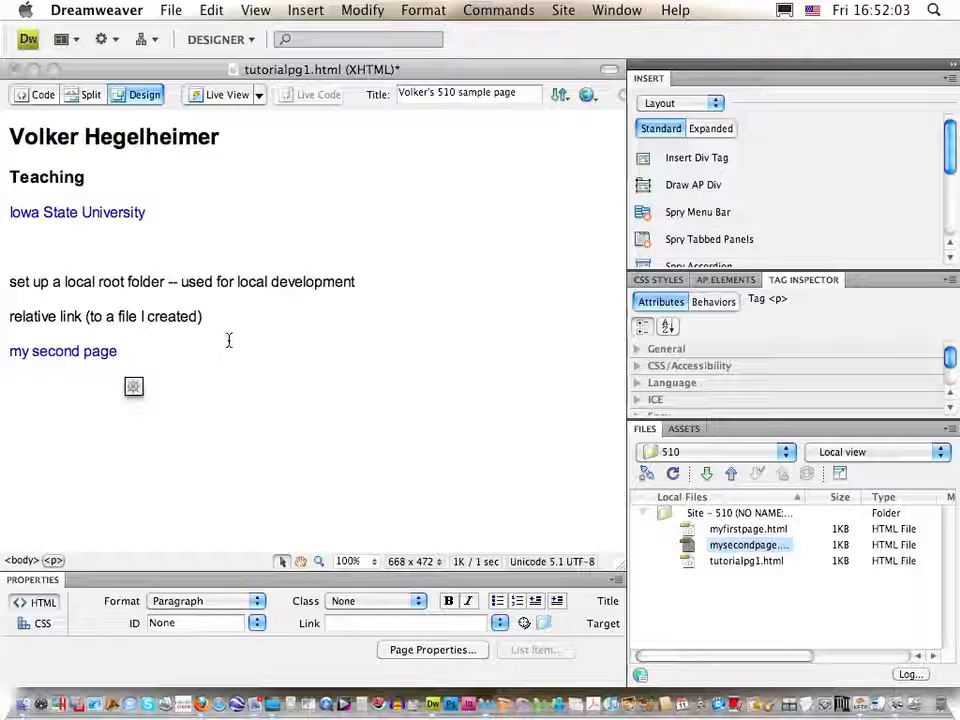
Step: Save the changes to tutorialpg1.html
key("super+s")
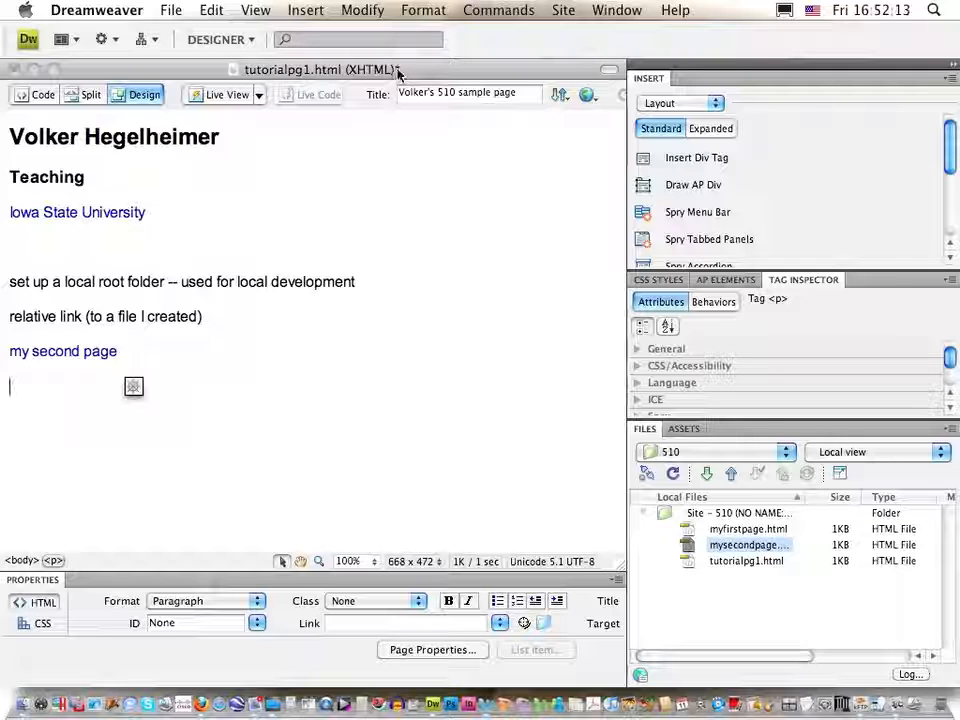
left_click(171, 10)
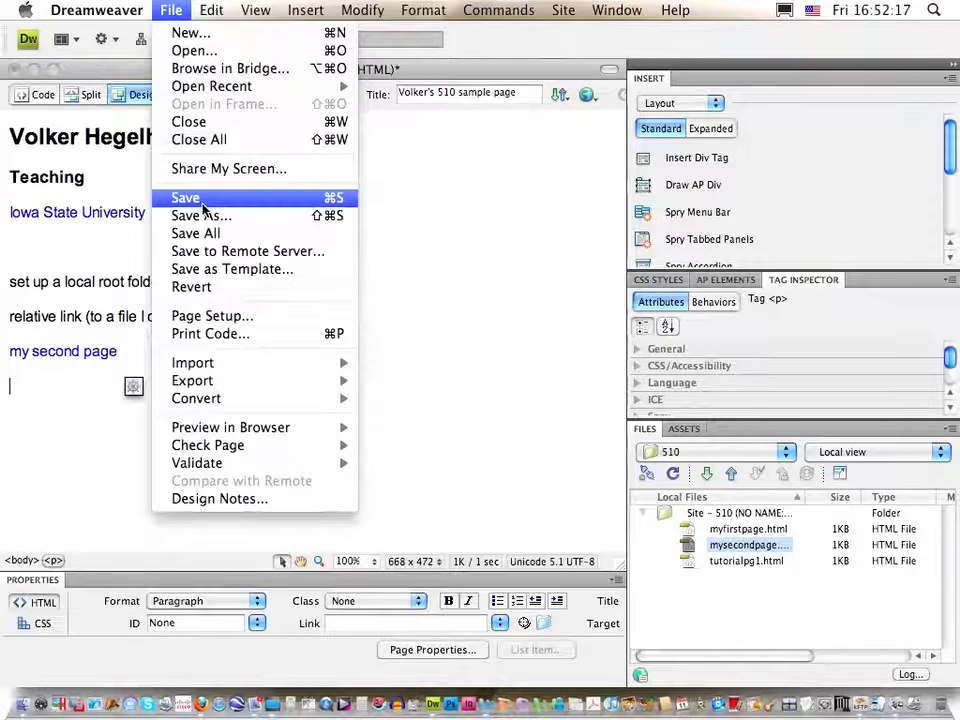
left_click(174, 12)
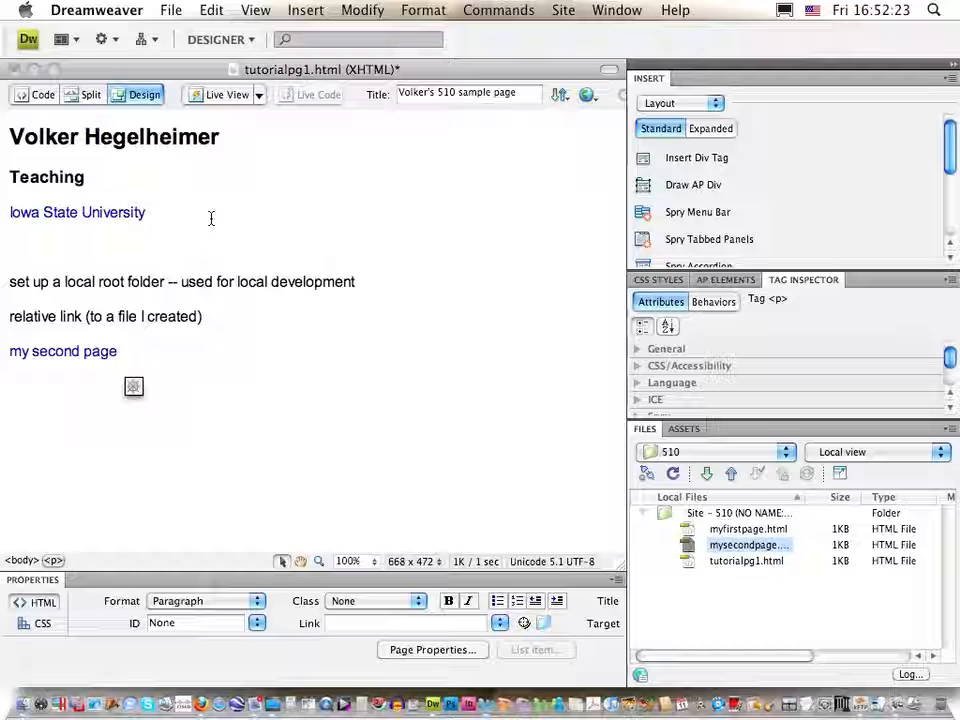
key("super+s")
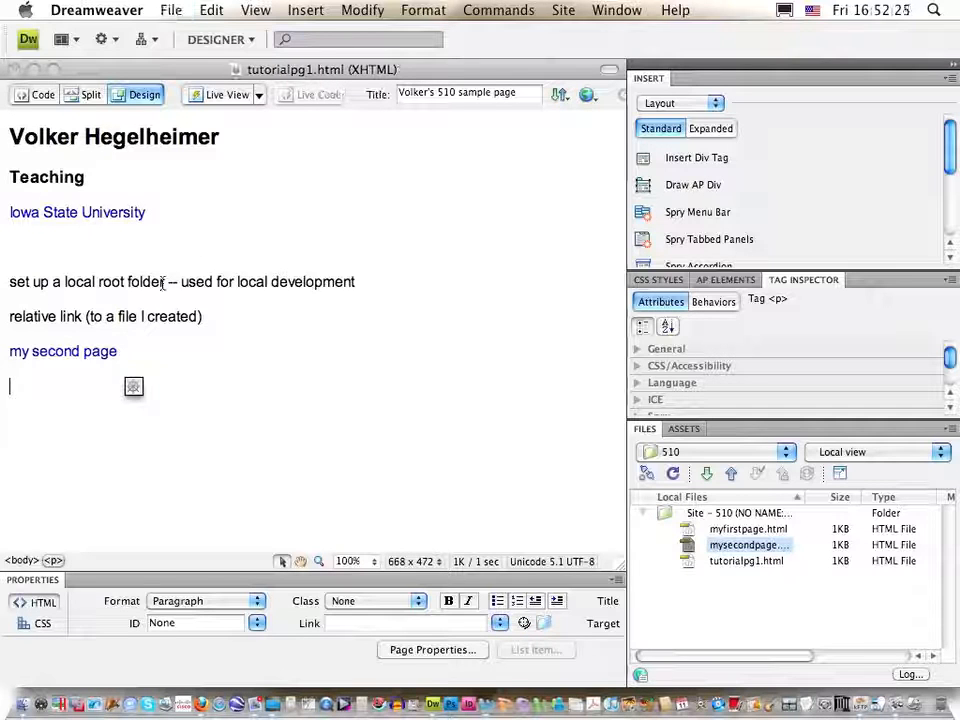